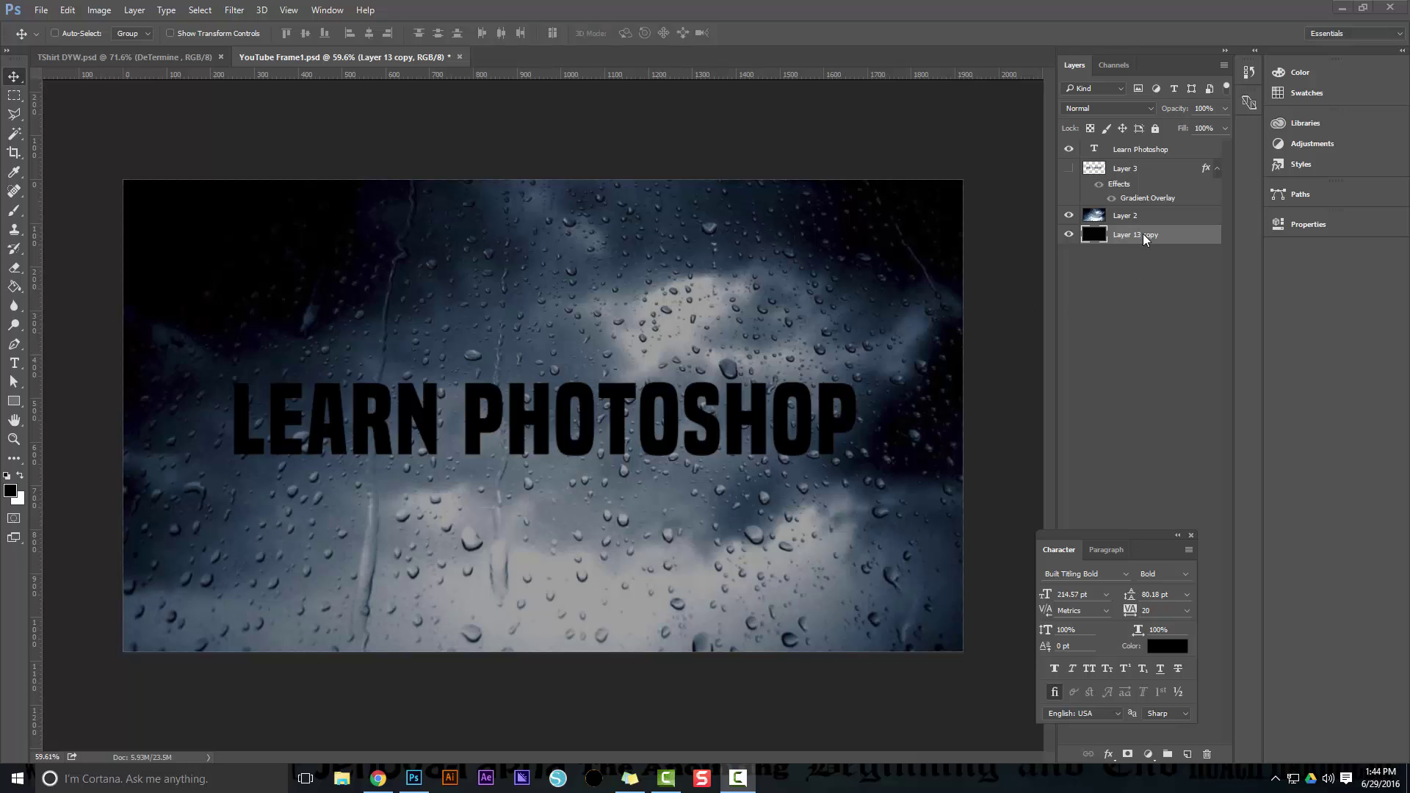
Delete Layer 13 copy, duplicate the rain photo Layer 2, and fill Layer 2 with black
left_click(1117, 217)
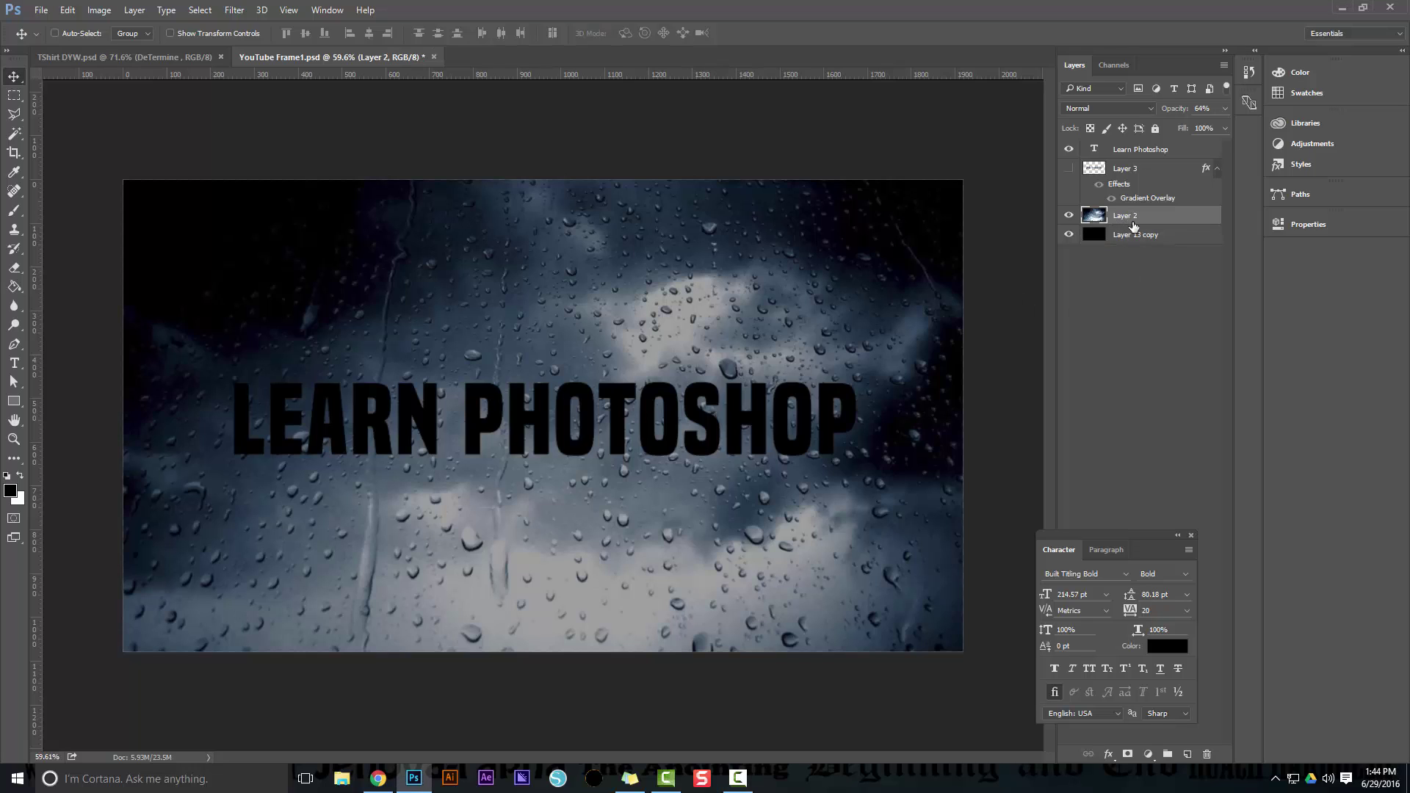
key("ctrl+j")
key("Delete")
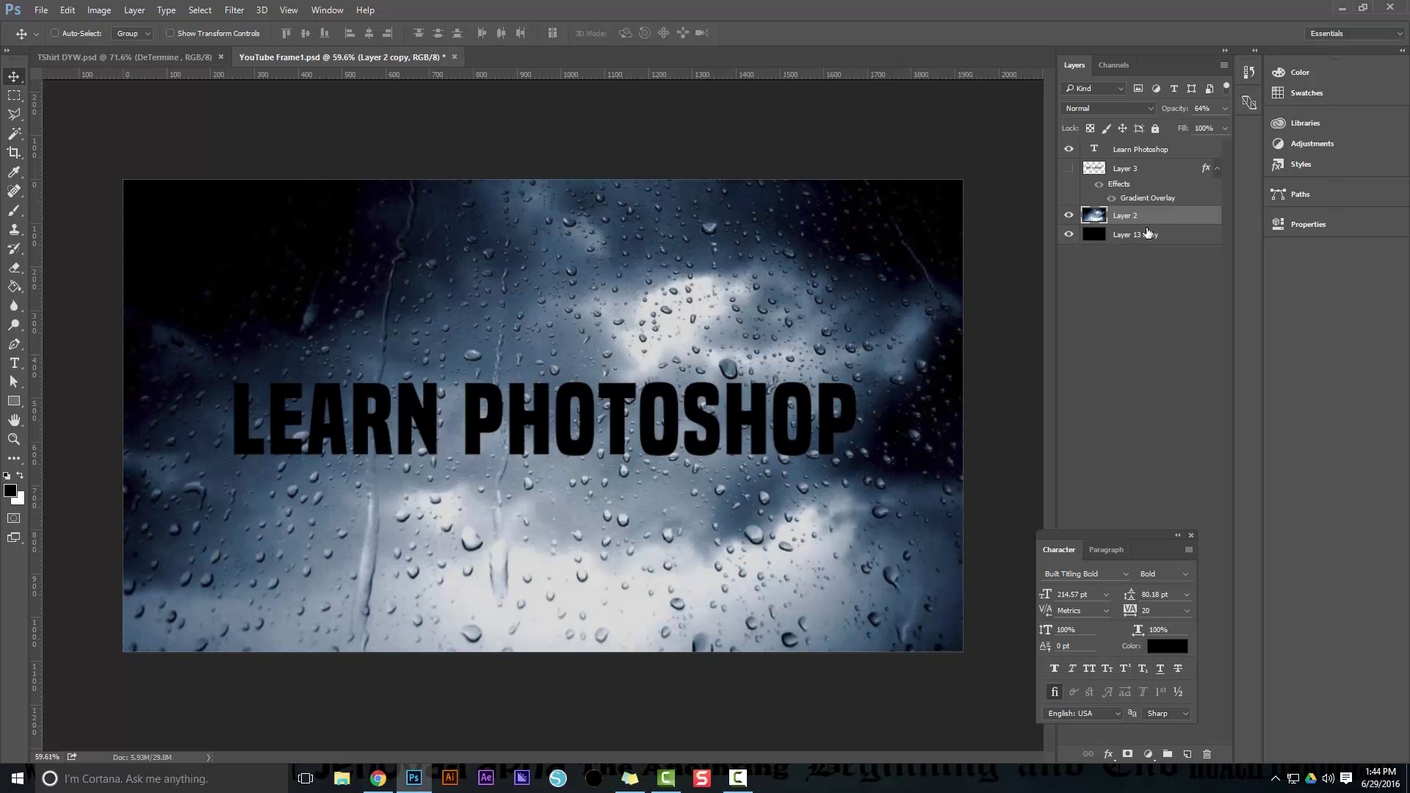
left_click(1134, 235)
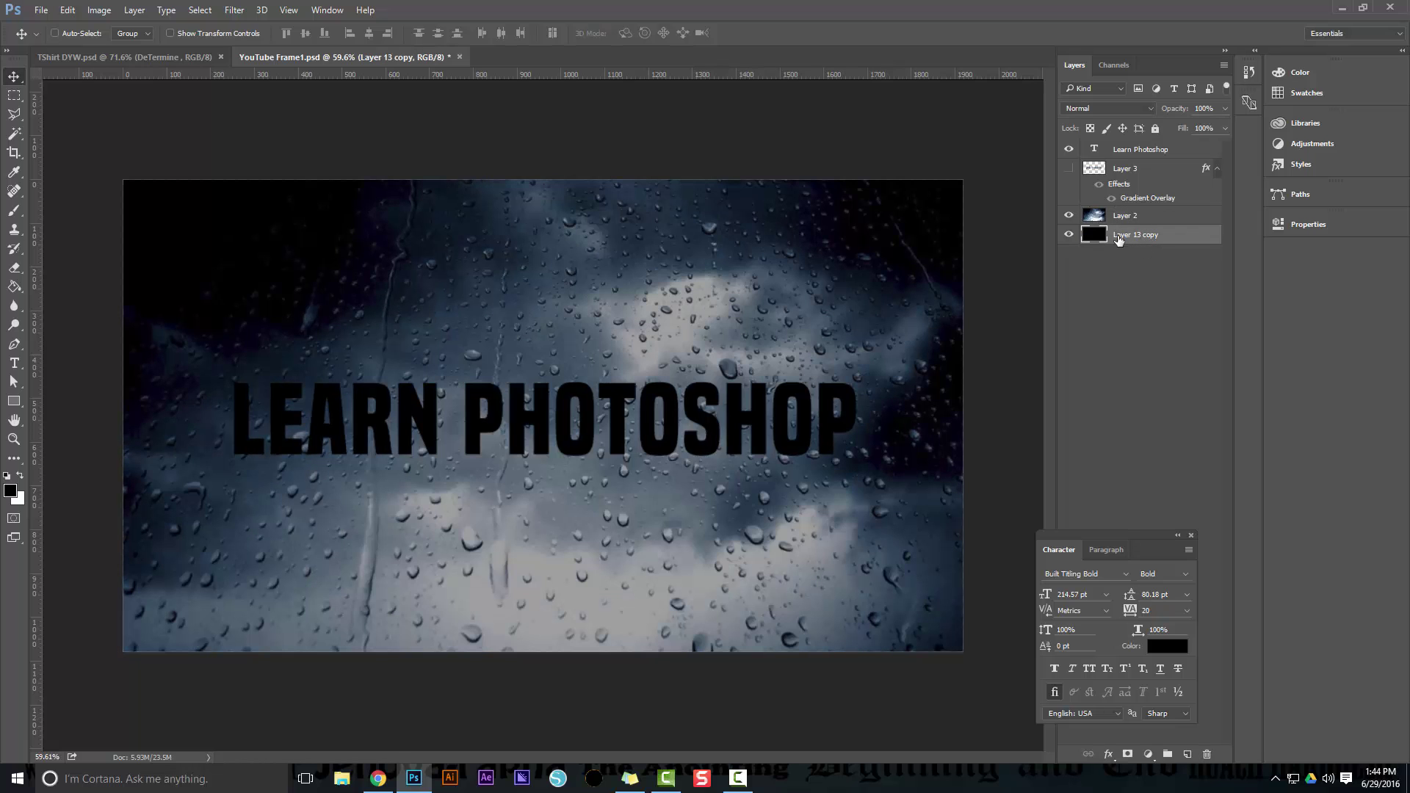
key("Delete")
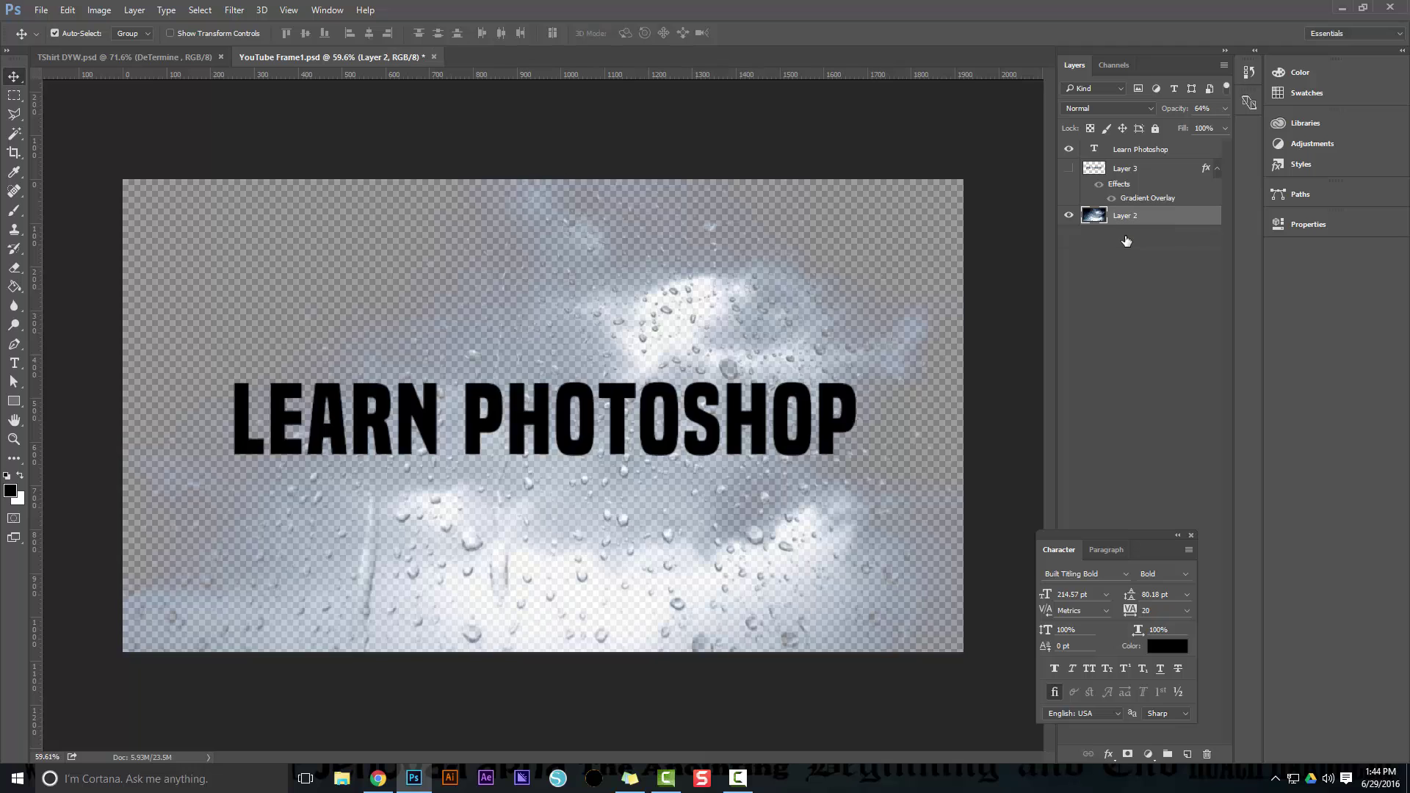
key("ctrl+j")
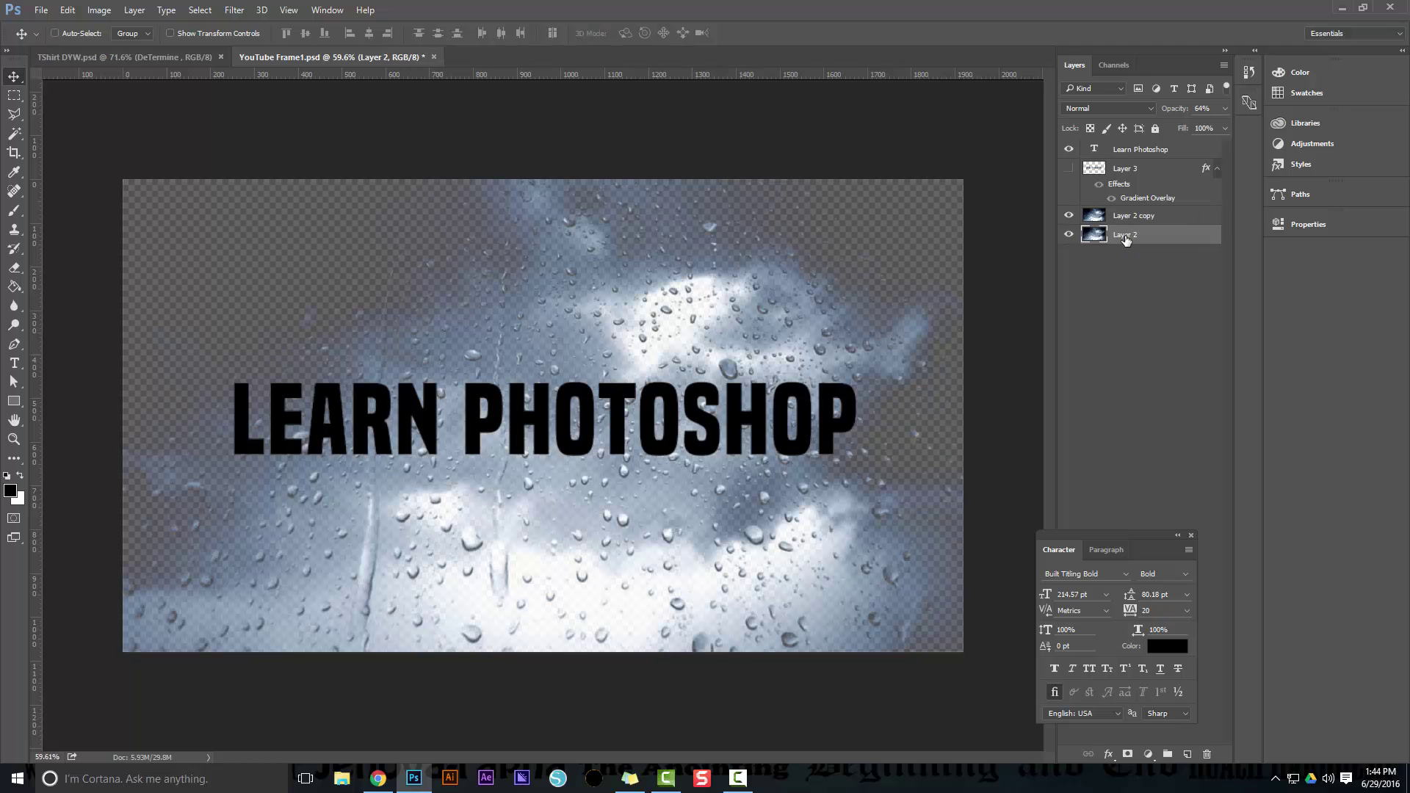
key("alt+BackSpace")
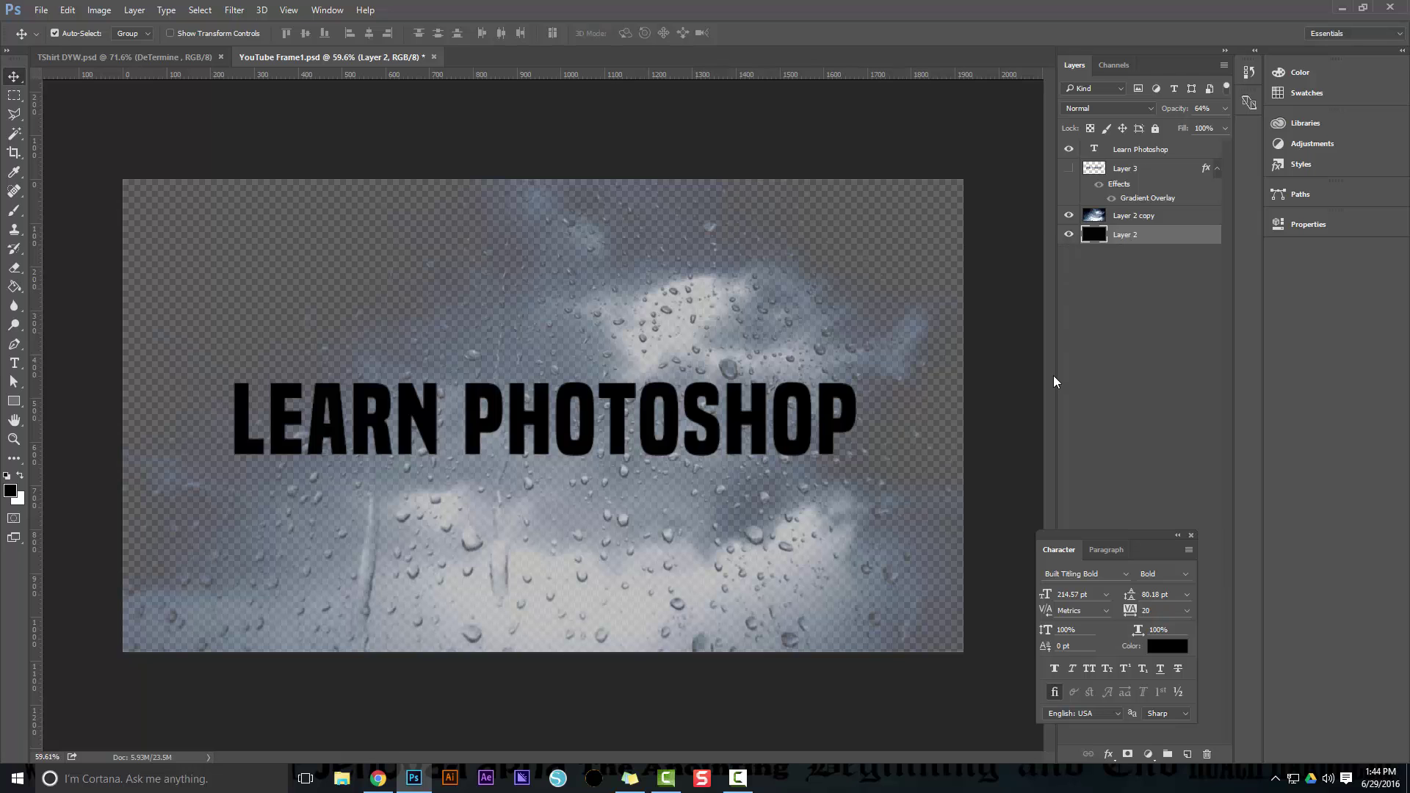
key("ctrl+BackSpace")
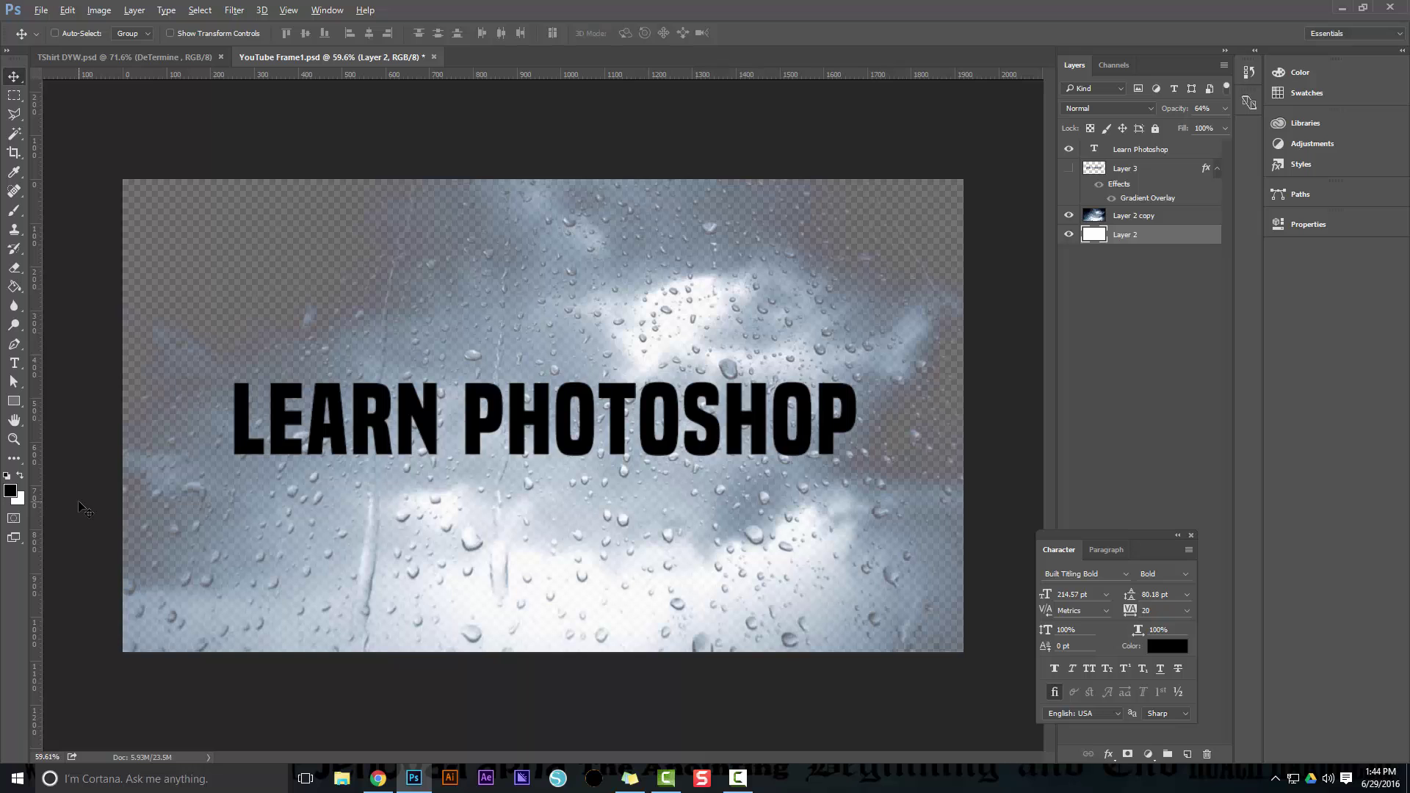
key("alt+BackSpace")
Set the Layer 2 copy rain photo's opacity to 64%
left_click(1224, 108)
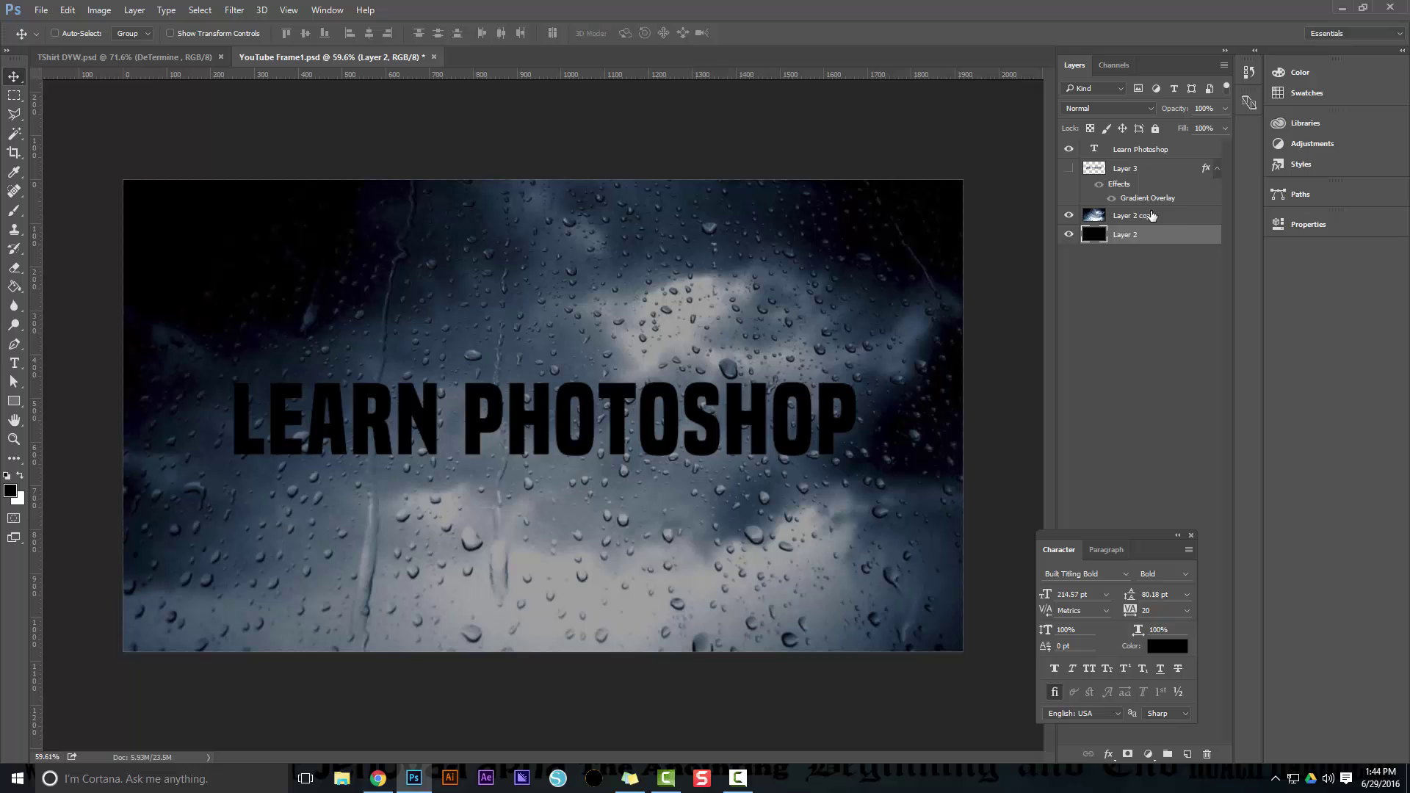
left_click(1137, 217)
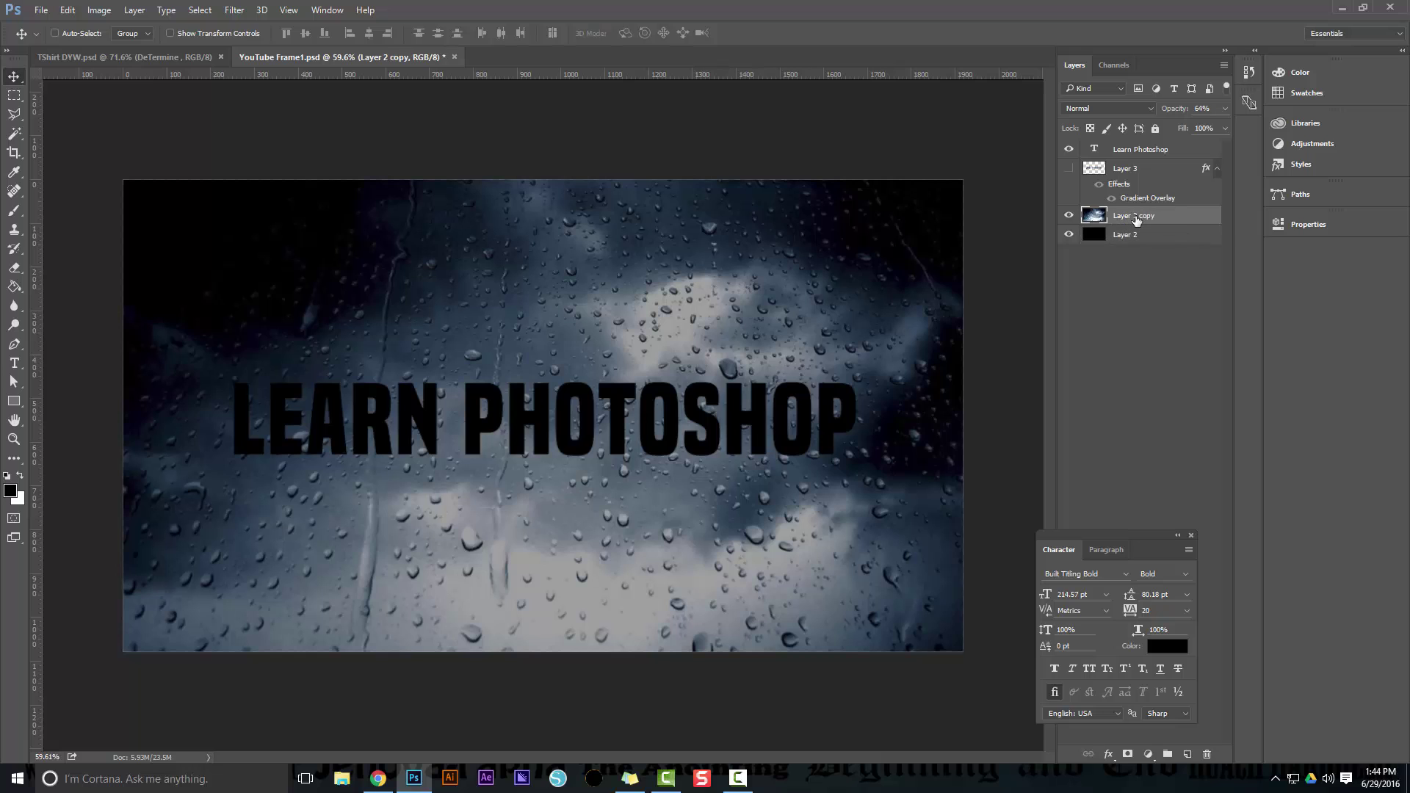
left_click(1224, 108)
left_click_drag(1191, 130, 1199, 126)
left_click(1225, 107)
Delete the hidden Layer 3 and reselect the Learn Photoshop text layer
left_click(1131, 153)
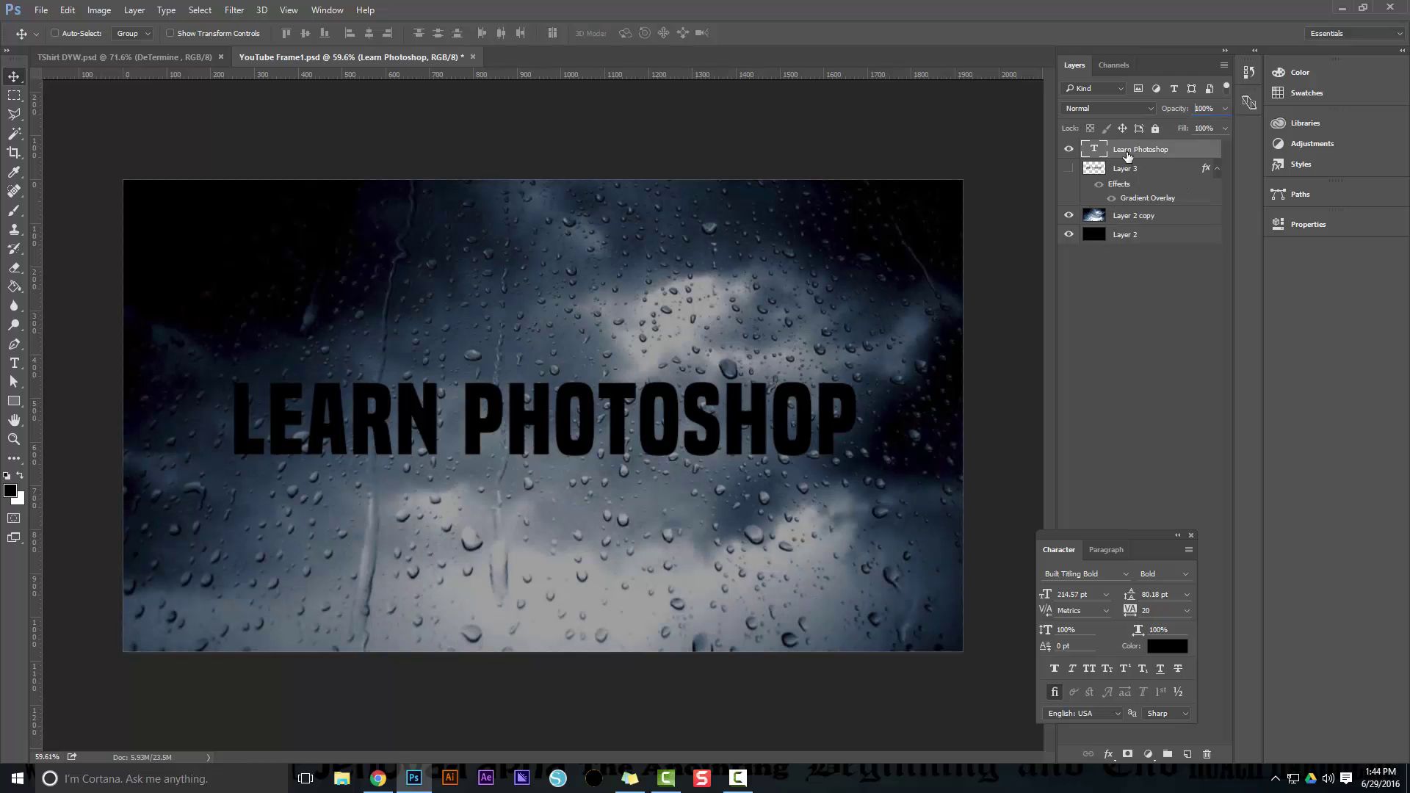
left_click(1070, 149)
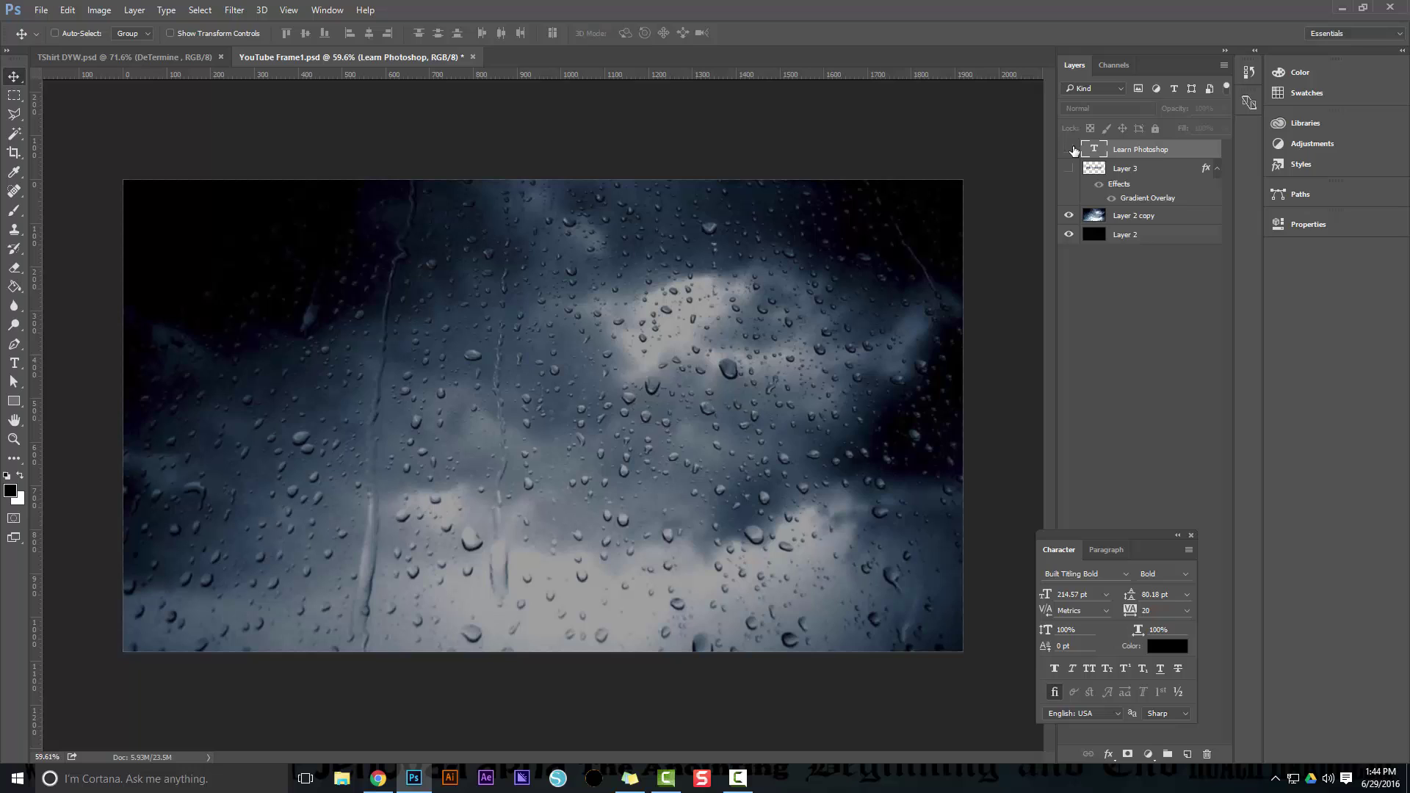
left_click(1071, 150)
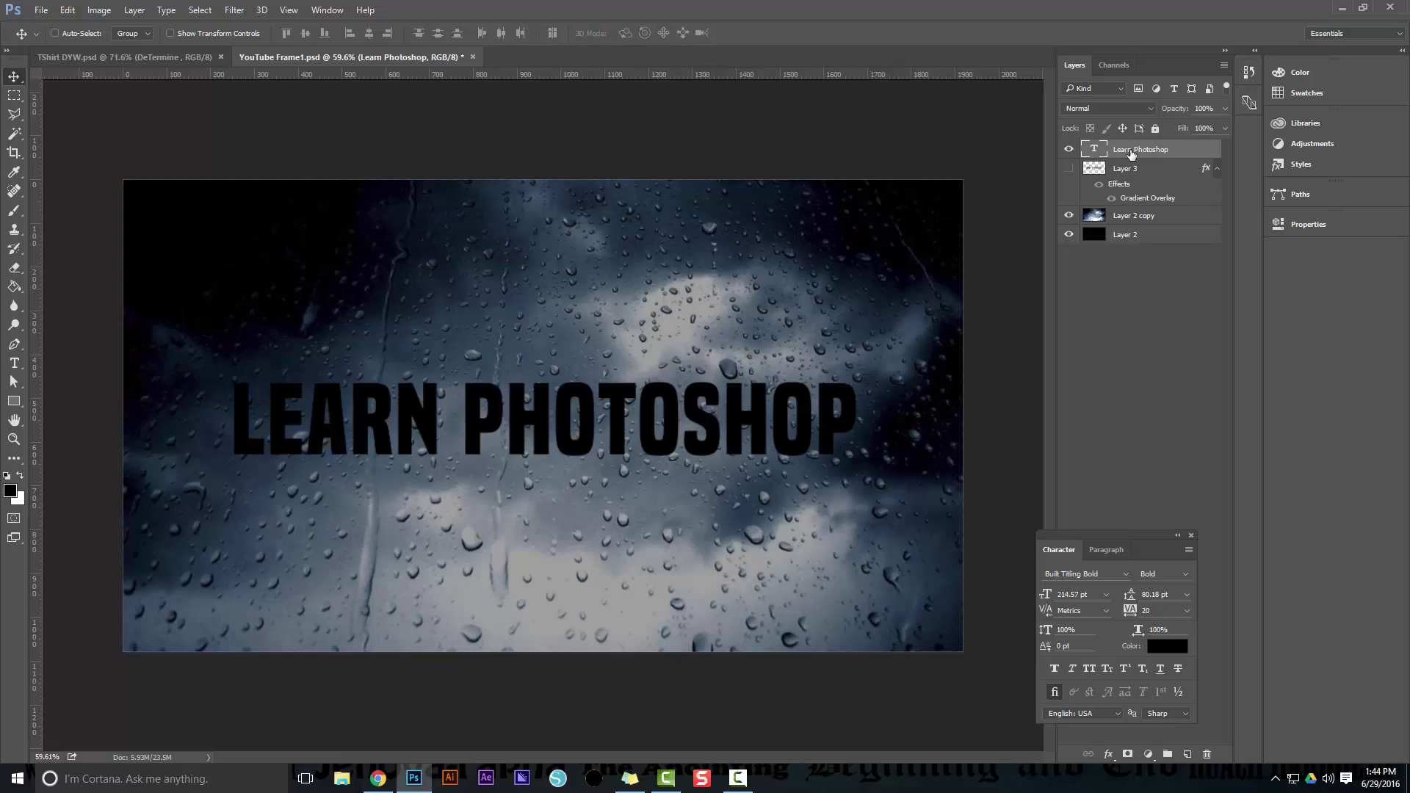
left_click(1122, 174)
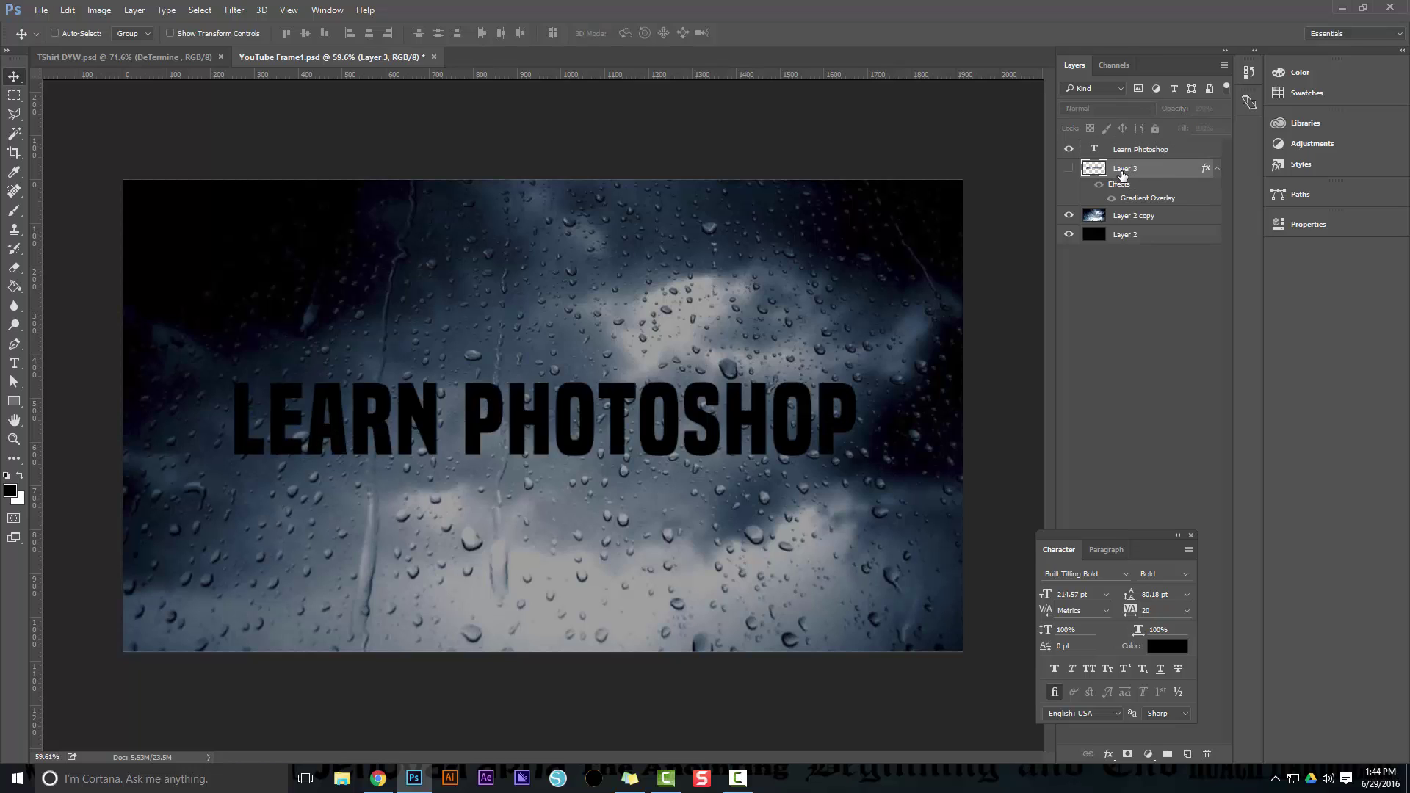
key("Delete")
left_click(1141, 226)
left_click(1126, 152)
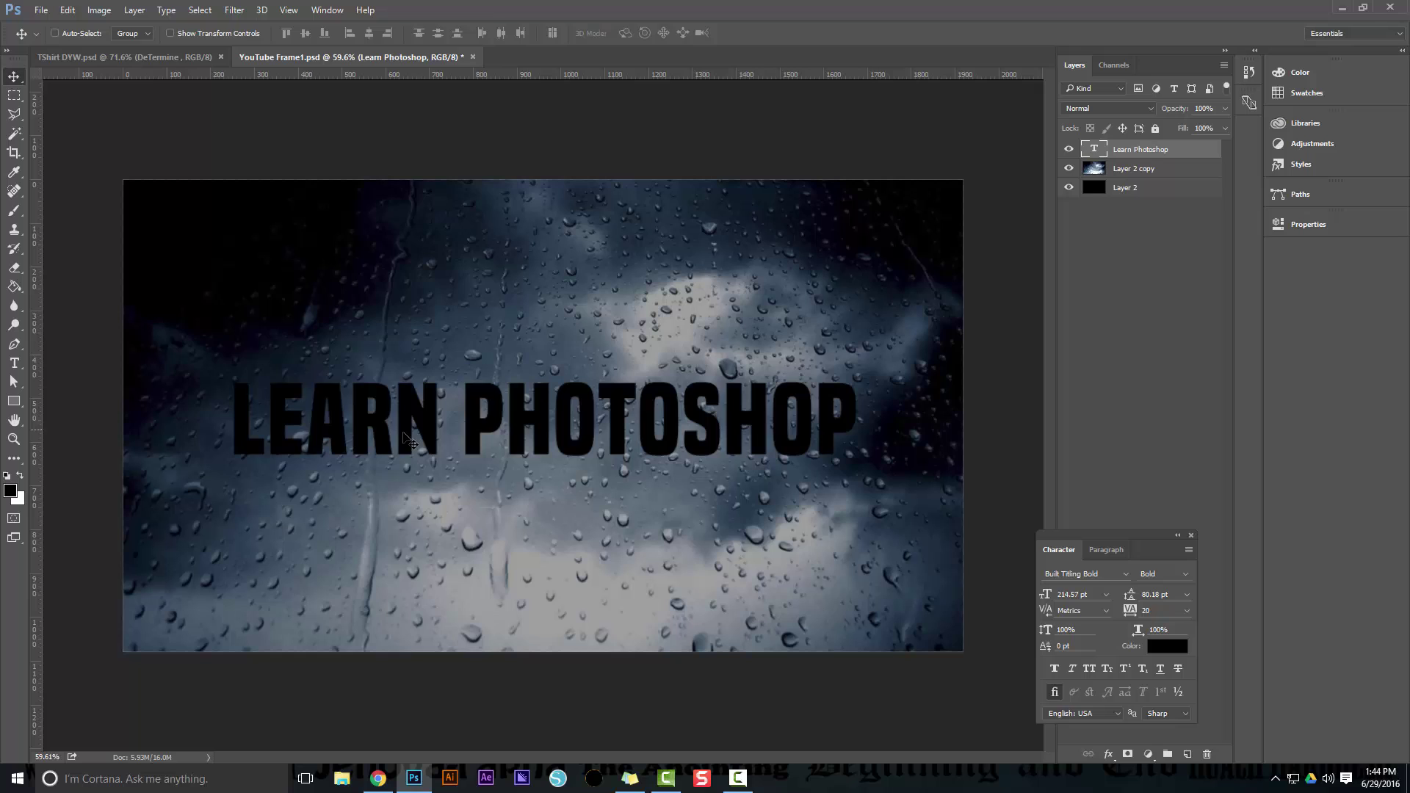
With the Magic Wand, select the letters L, E, A, R, N of LEARN
key("w")
key("alt+w")
left_click(518, 438)
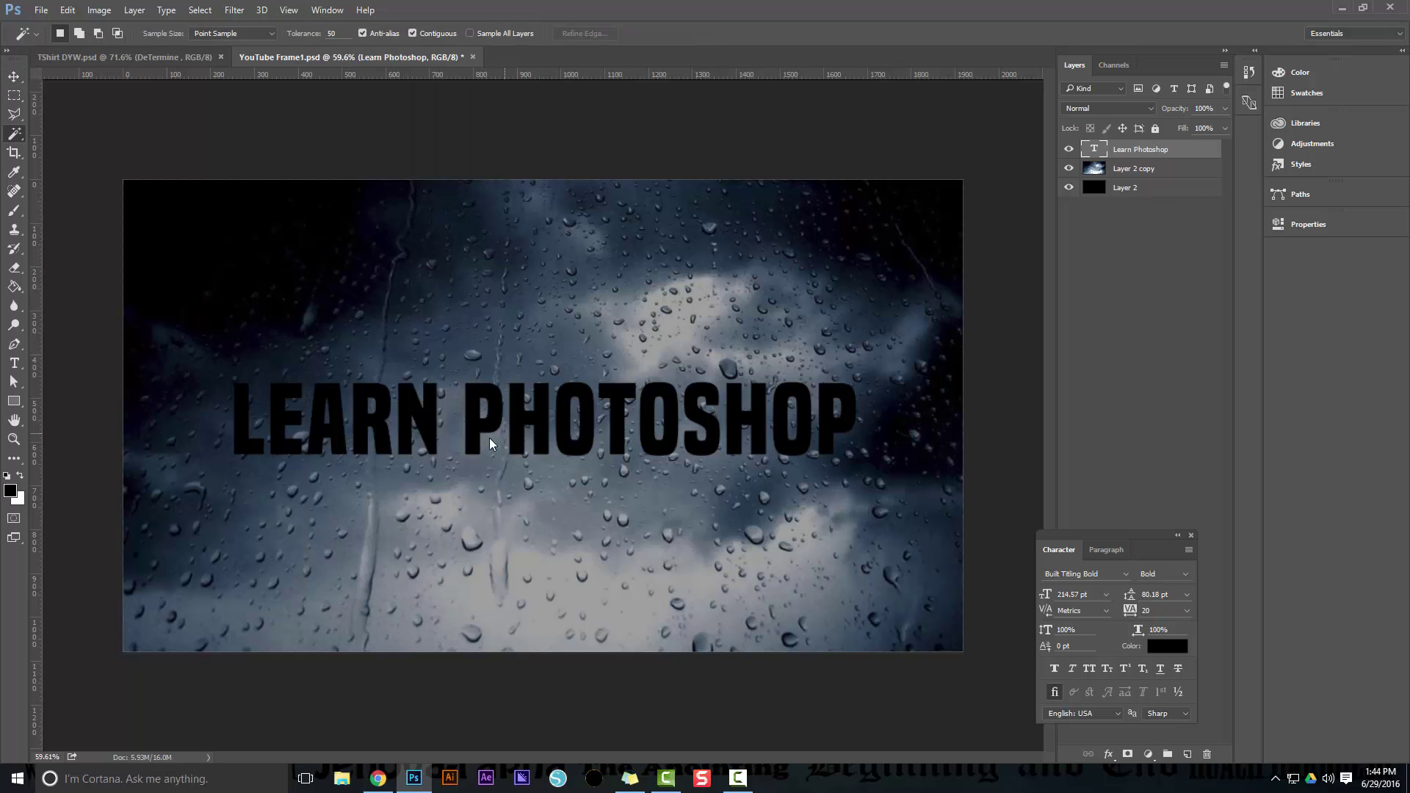
left_click(242, 438)
left_click(278, 437, "shift")
left_click(326, 441, "shift")
left_click(368, 437, "shift")
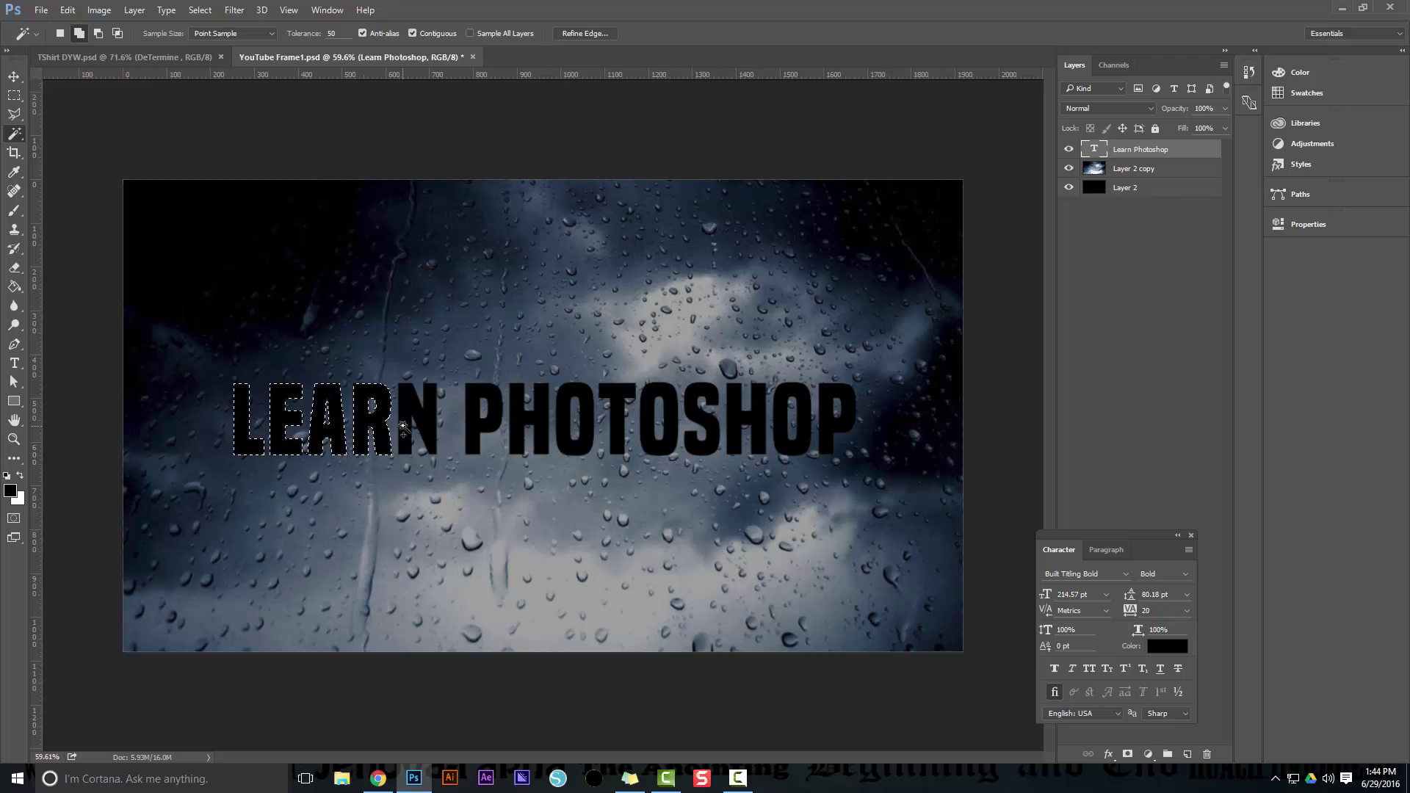
left_click(415, 434, "shift")
Add every letter of PHOTOSHOP to the selection
left_click(474, 432, "shift")
left_click(519, 431, "shift")
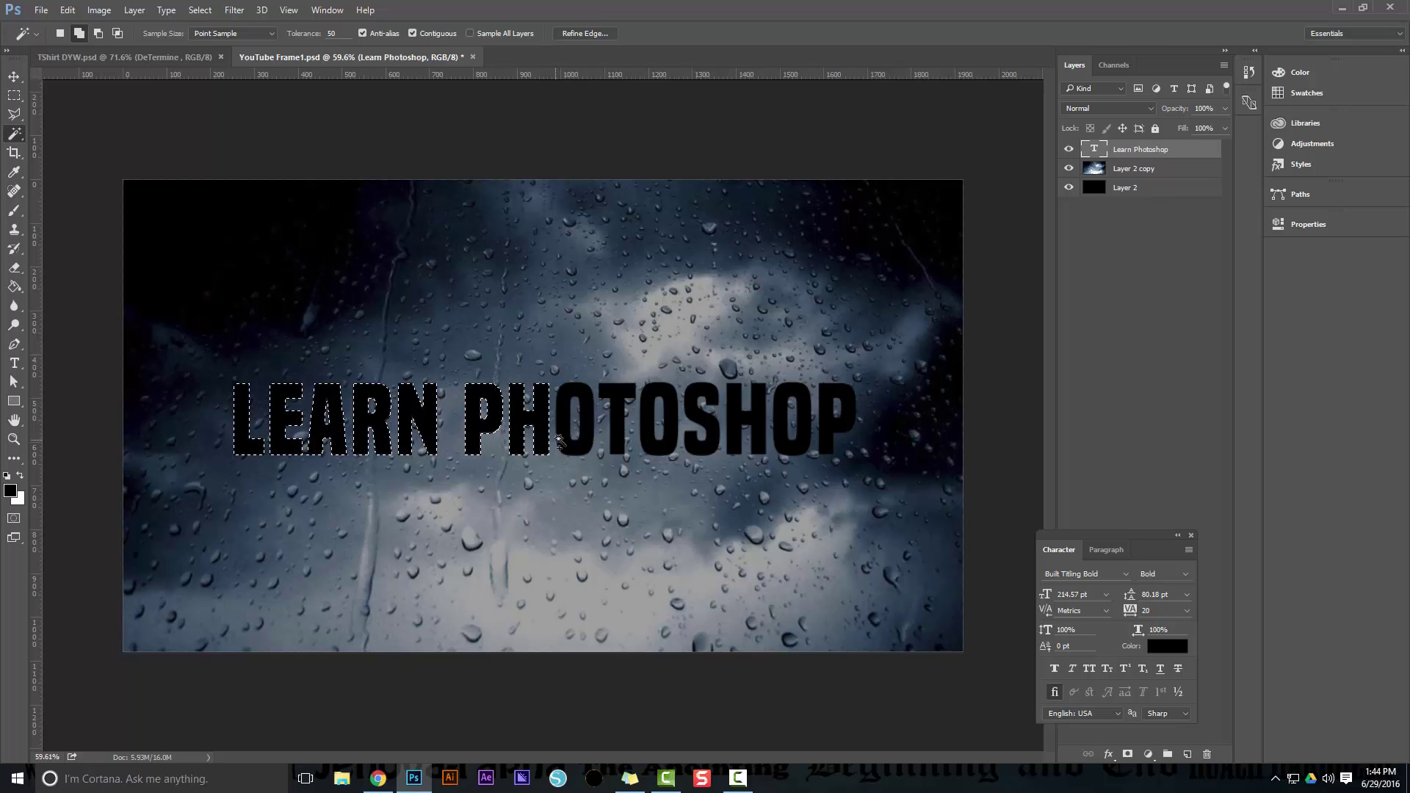
left_click(577, 433, "shift")
left_click(619, 441, "shift")
left_click(657, 452, "shift")
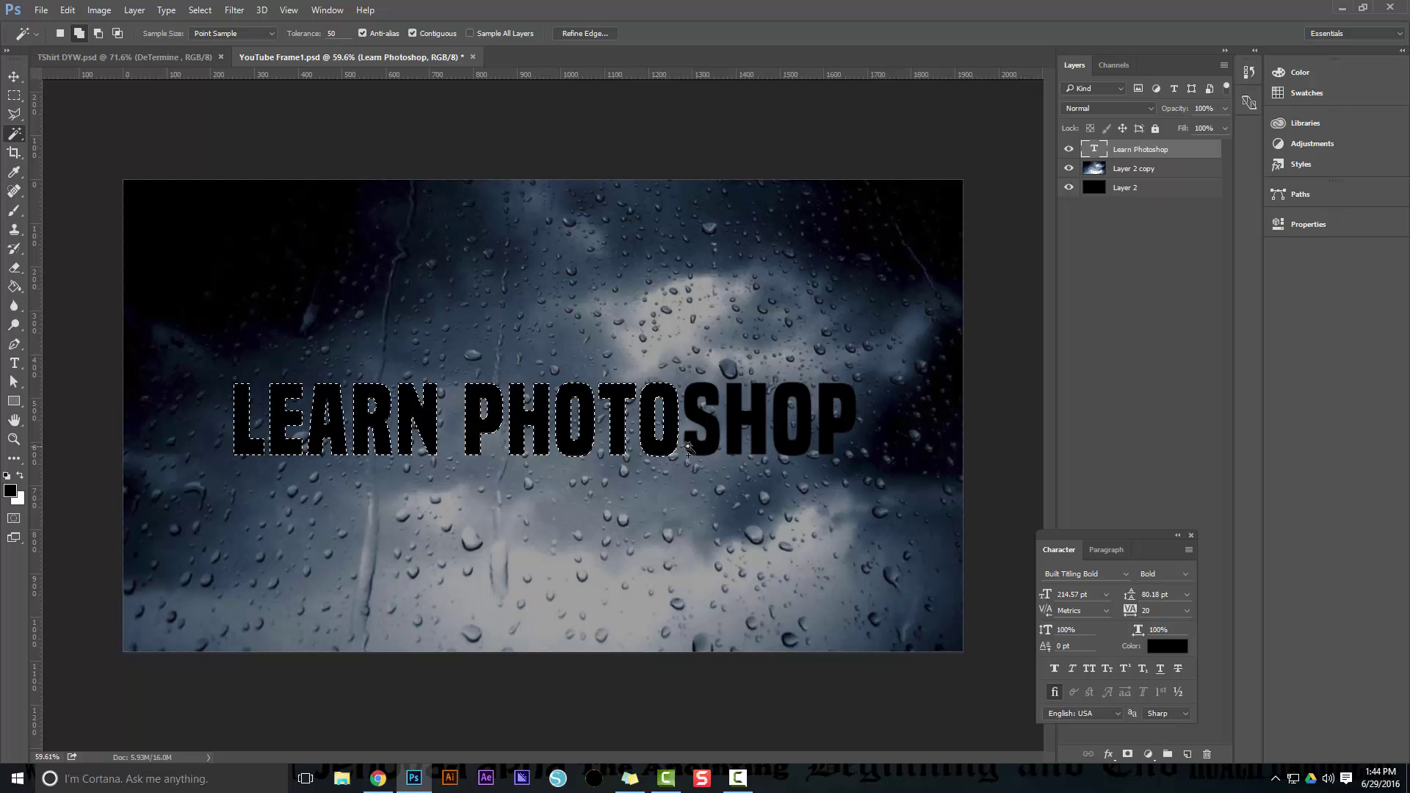
left_click(705, 437, "shift")
left_click(765, 441, "shift")
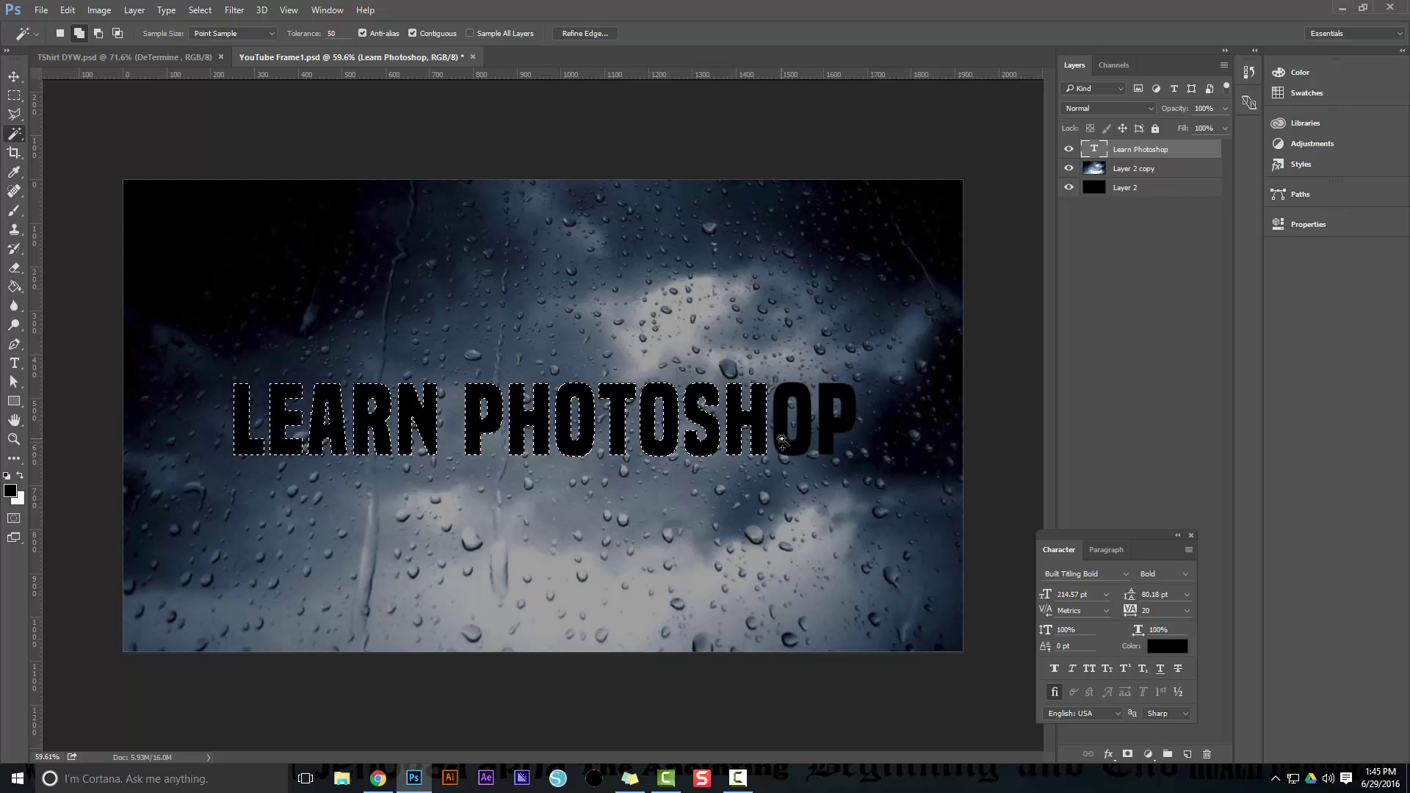
left_click(799, 434, "shift")
left_click(836, 439, "shift")
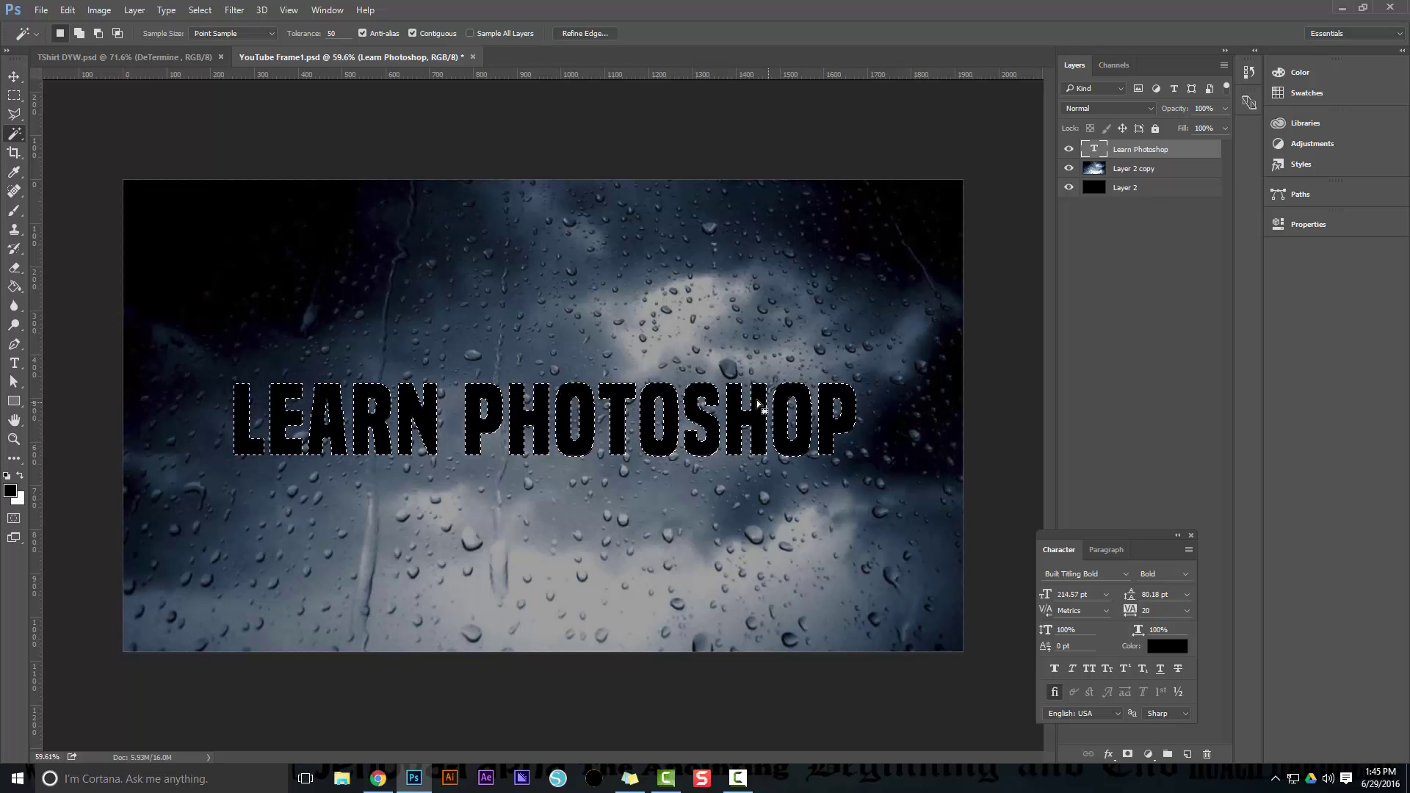
Copy the rain photo inside the letters to a new Layer 3 and hide the text layer
left_click(1152, 174)
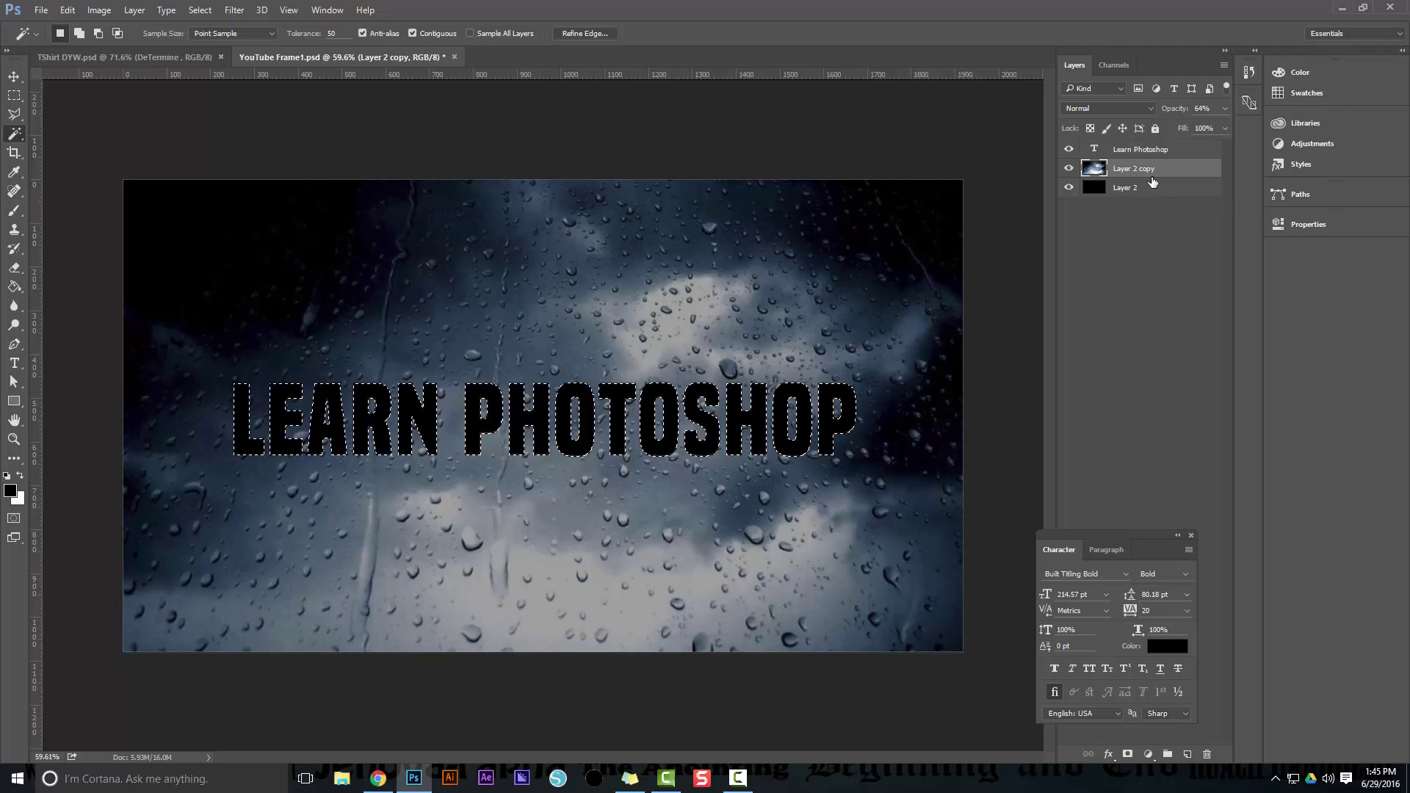
key("ctrl+j")
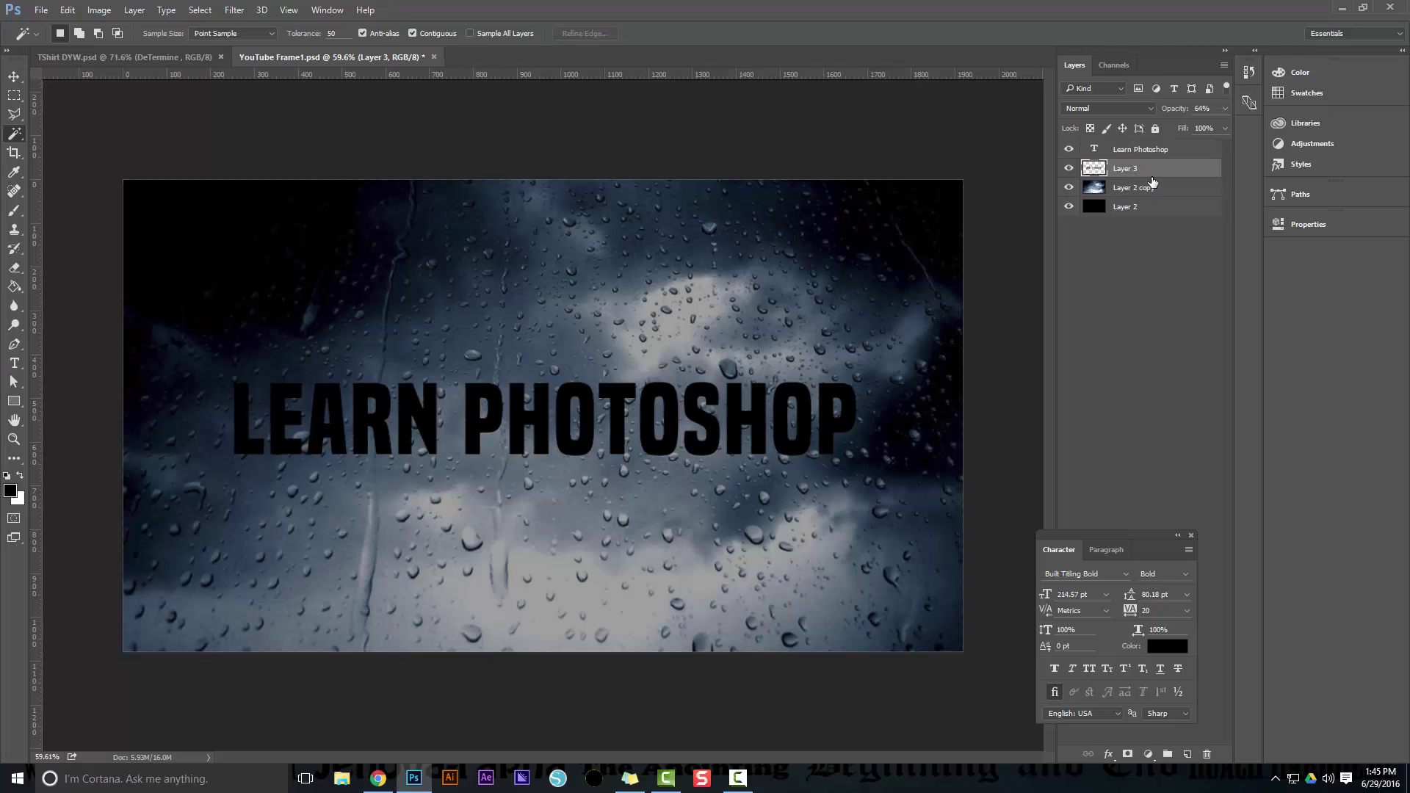
left_click(1069, 149)
left_click(1069, 188)
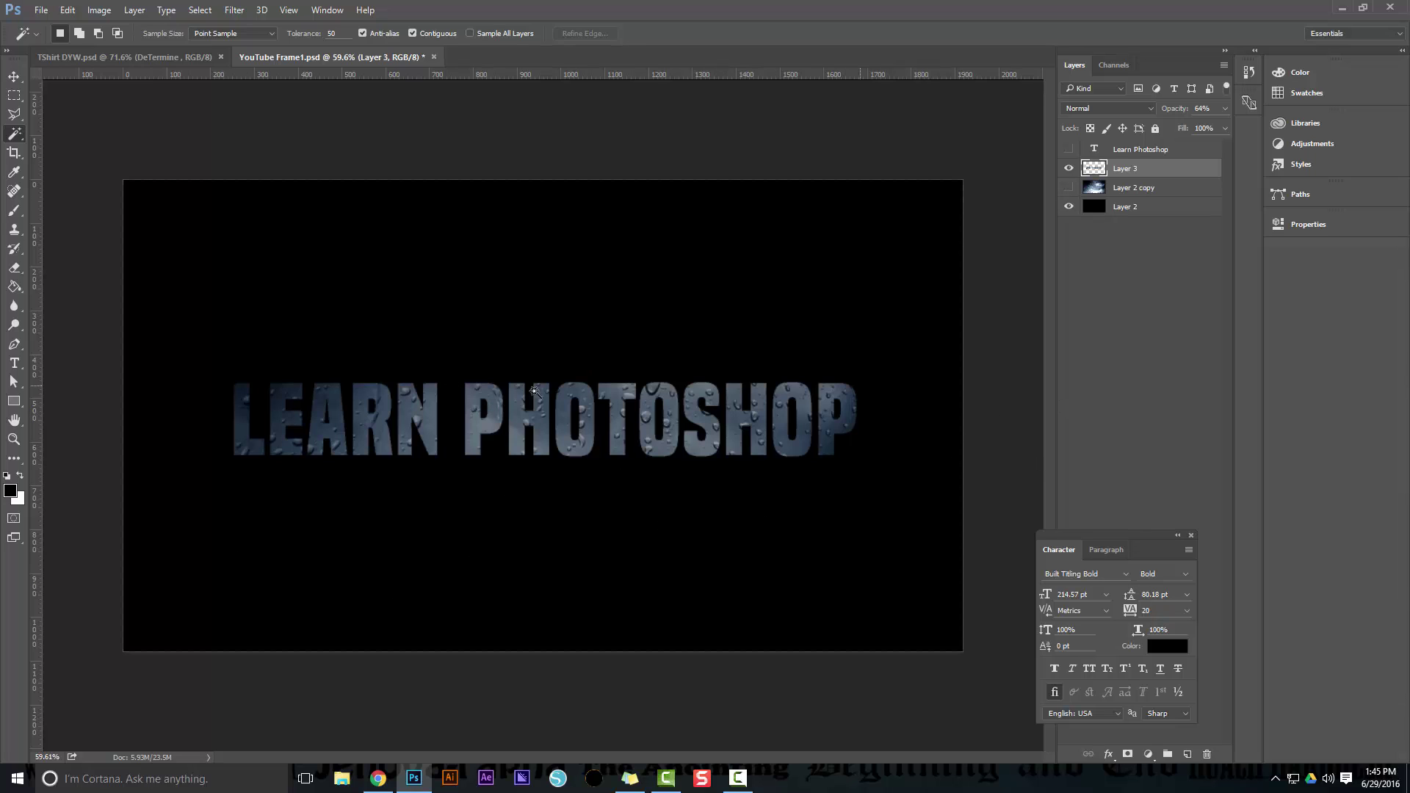
left_click(1070, 188)
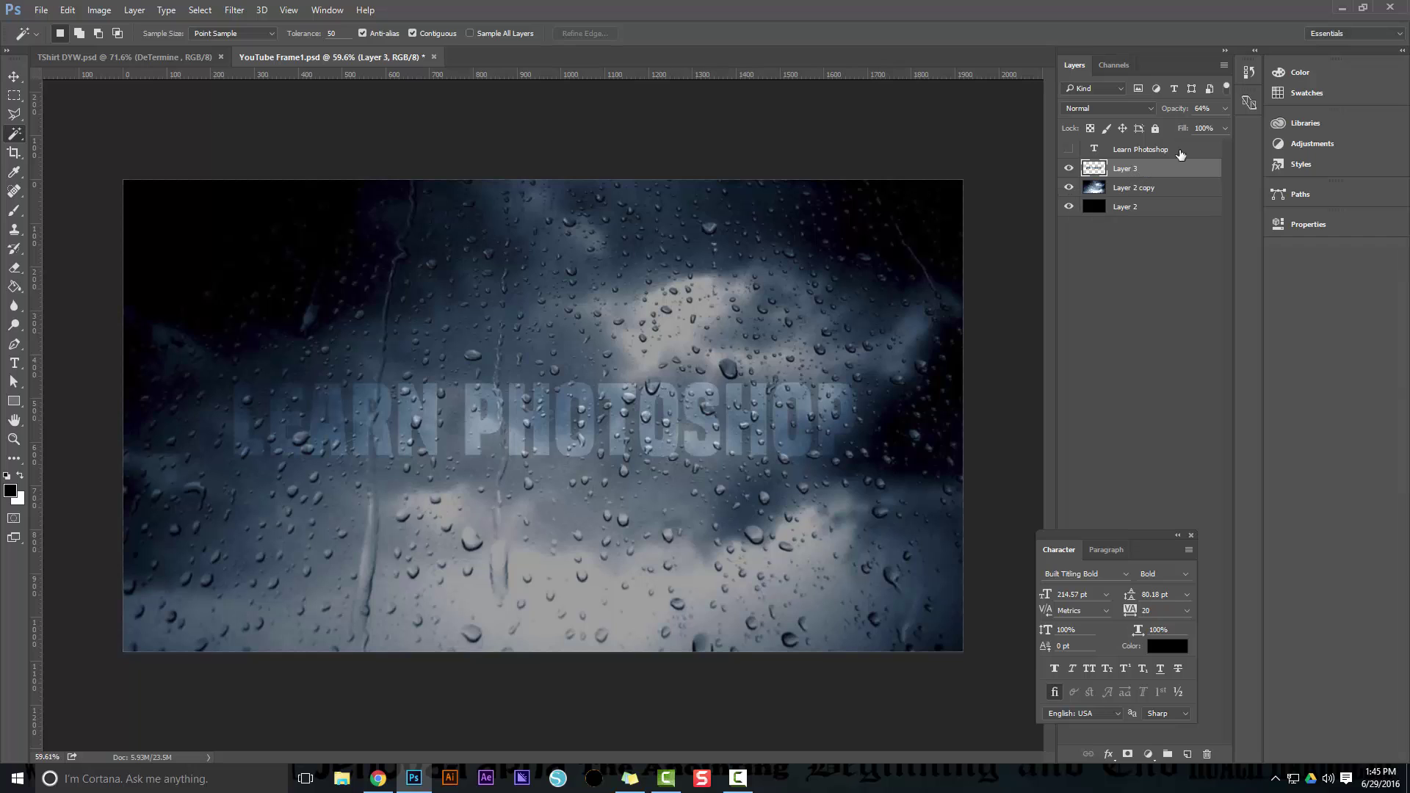
Raise Layer 3's opacity to 100% and bring up the layer effects list
left_click(1224, 109)
left_click_drag(1220, 126, 1234, 127)
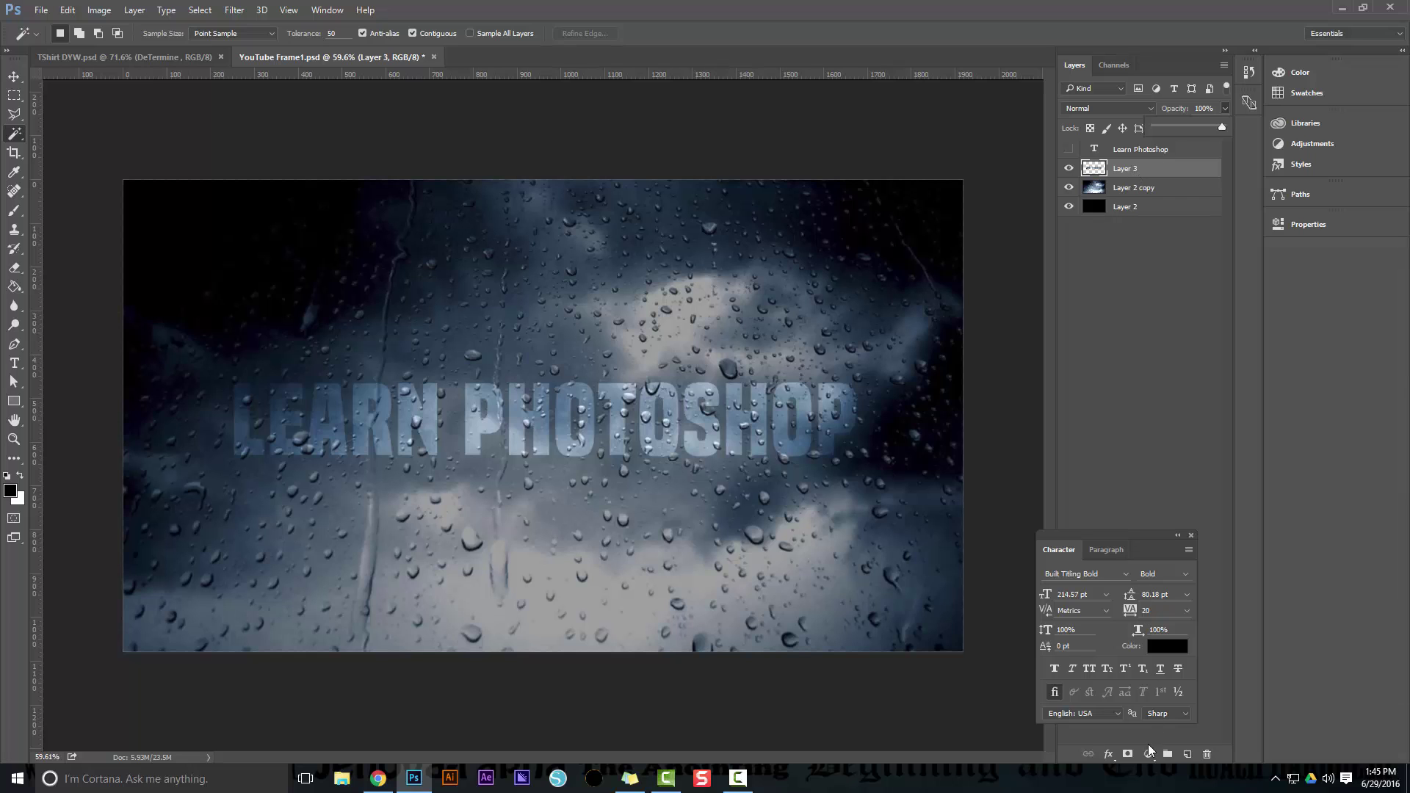
left_click(1109, 755)
Add a Gradient Overlay to Layer 3 and check its black-to-white gradient stops
left_click(1152, 702)
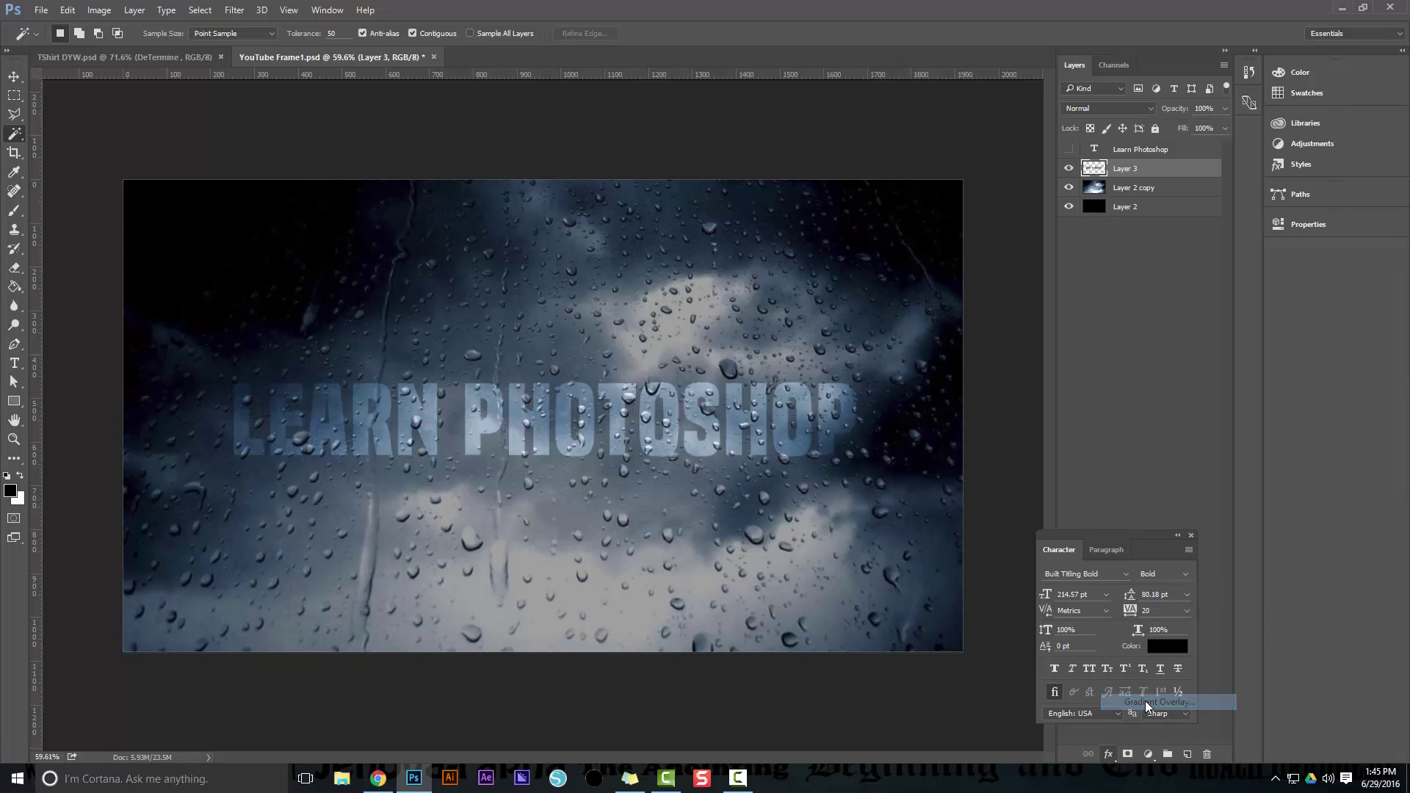
left_click_drag(697, 152, 1051, 129)
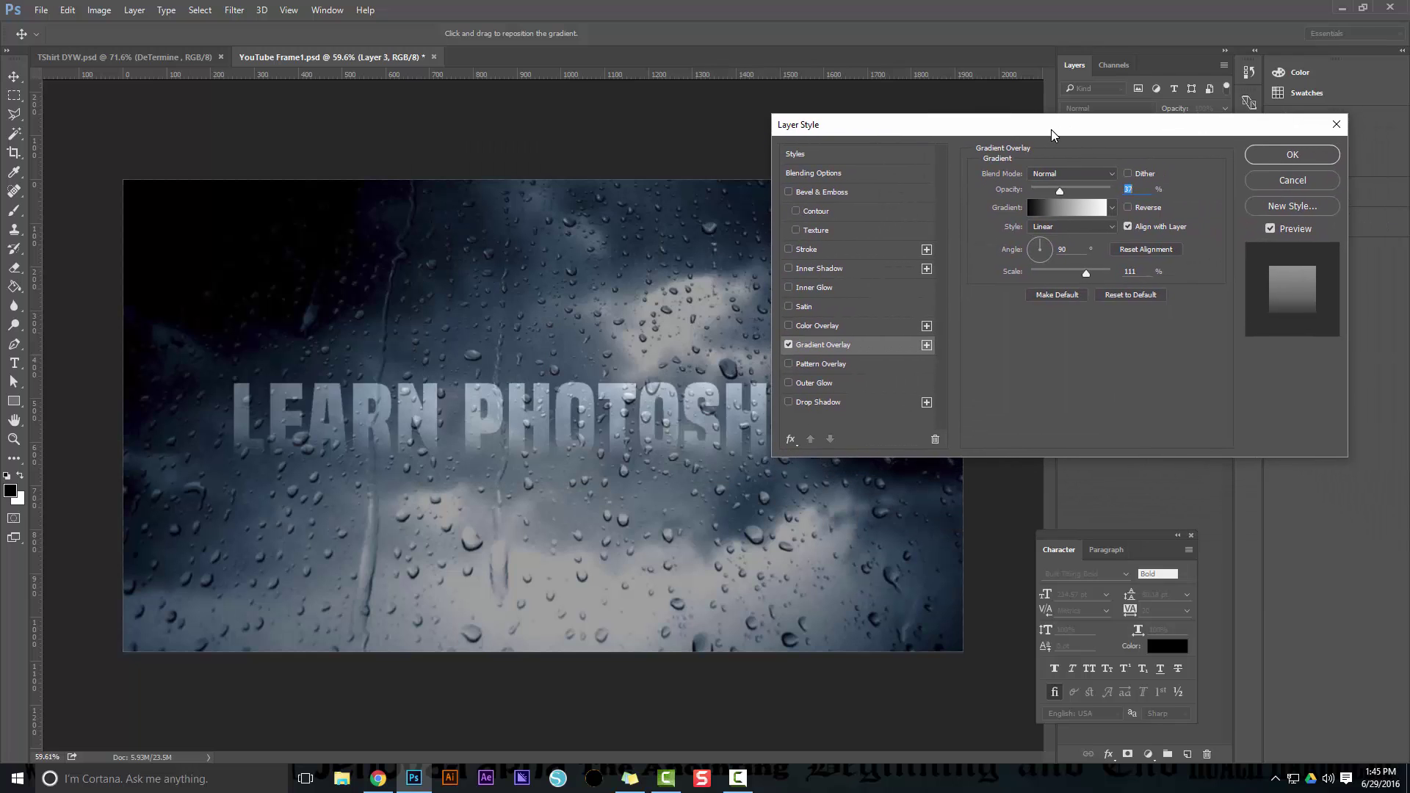
left_click(1096, 209)
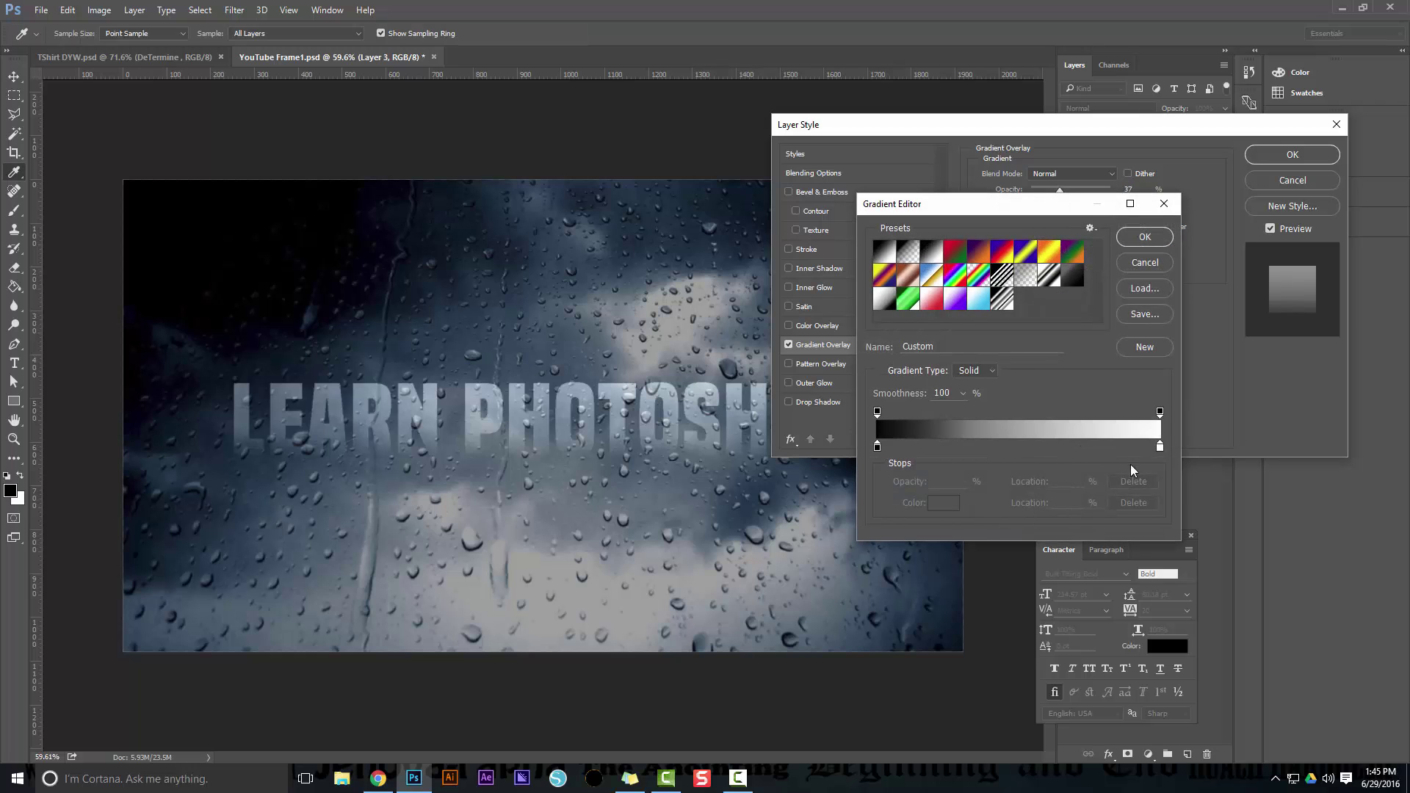
left_click(1161, 448)
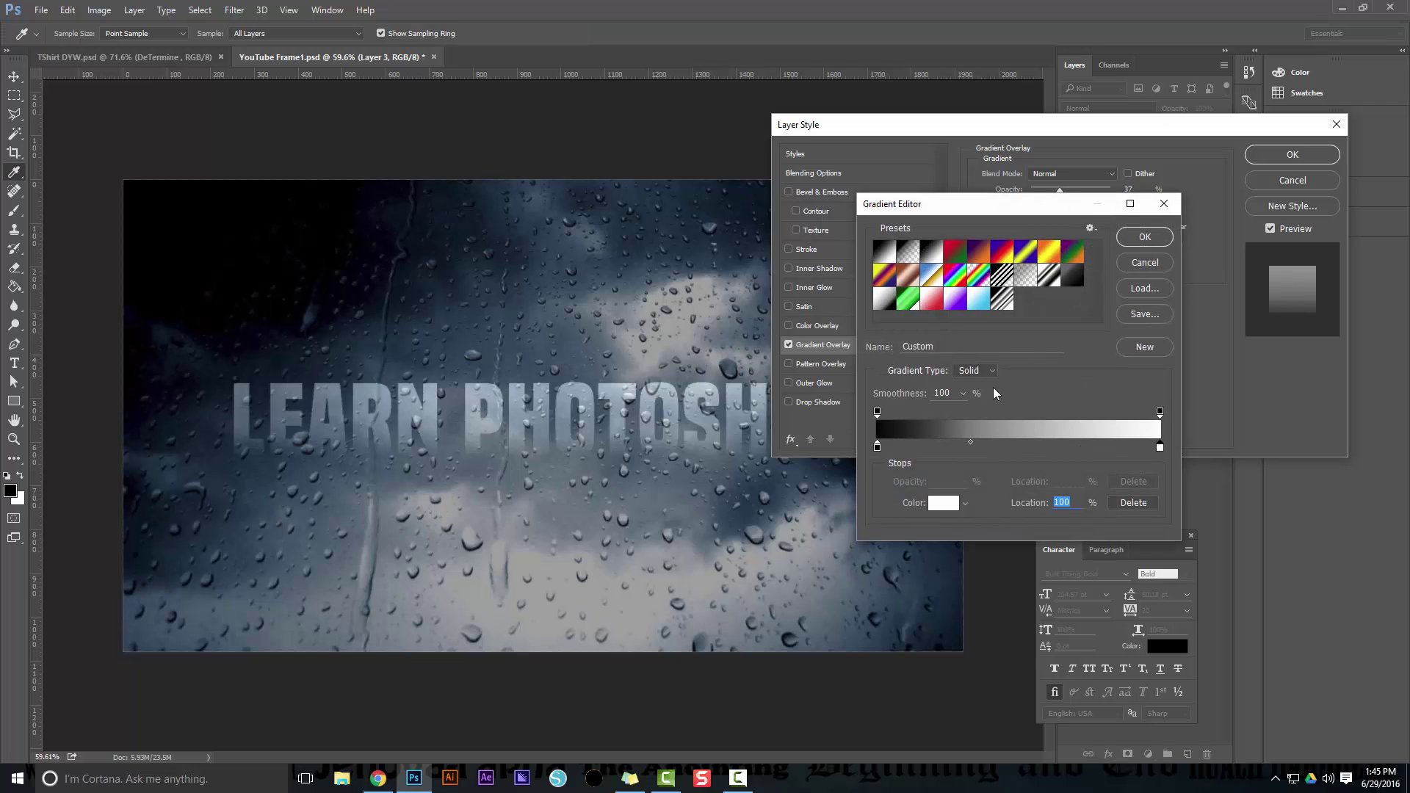
left_click(879, 449)
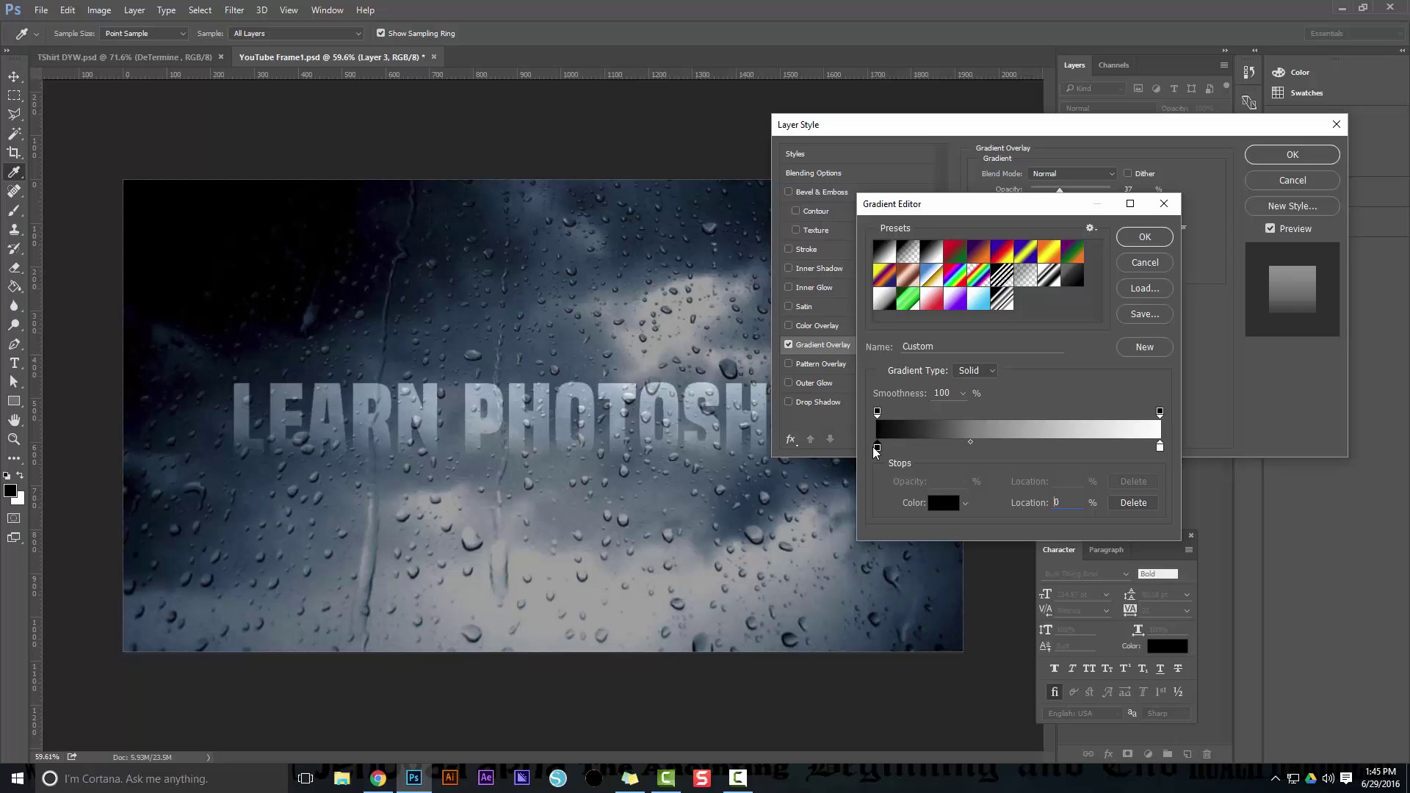
left_click(971, 443)
left_click(1144, 237)
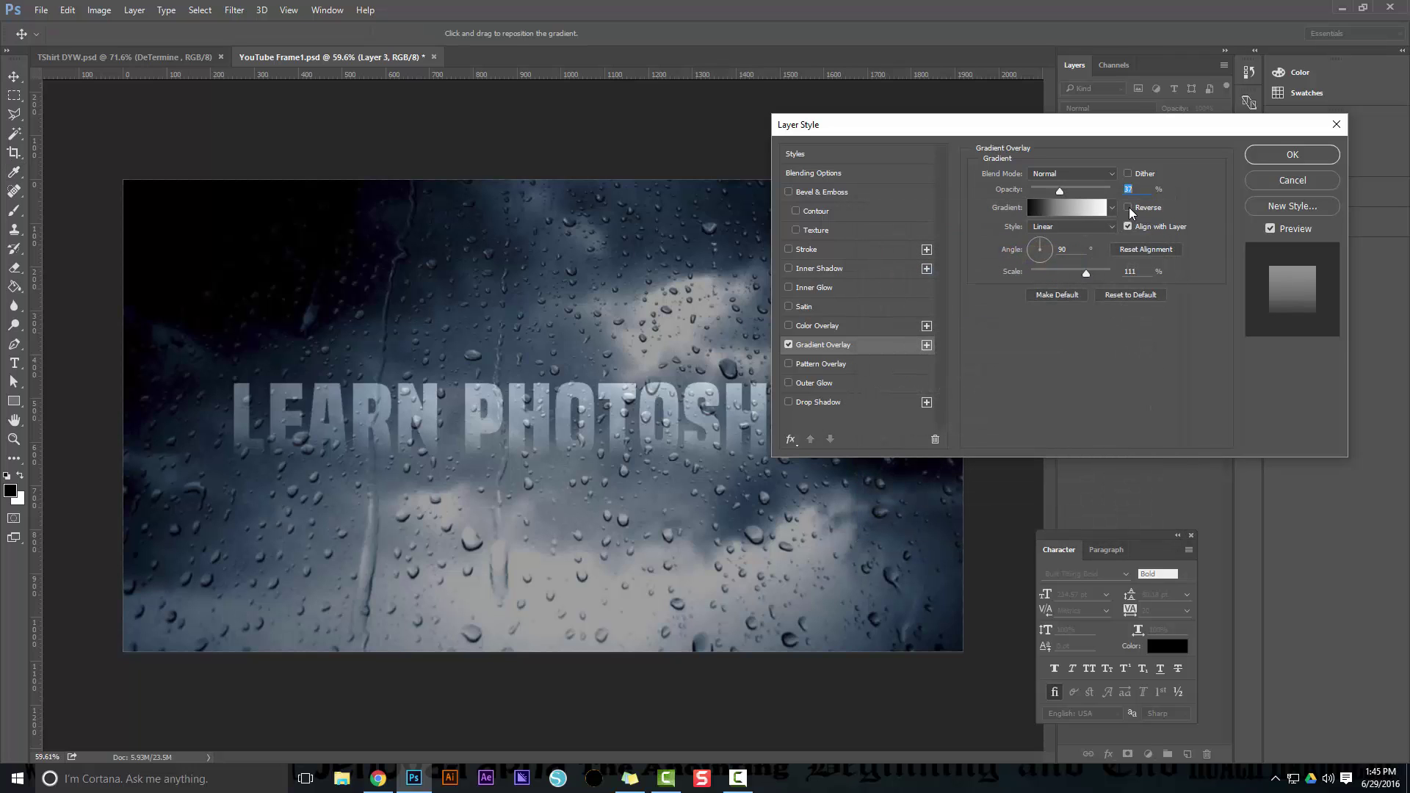
Try Reverse and Outer Glow on the overlay, leaving both turned off
left_click(1129, 209)
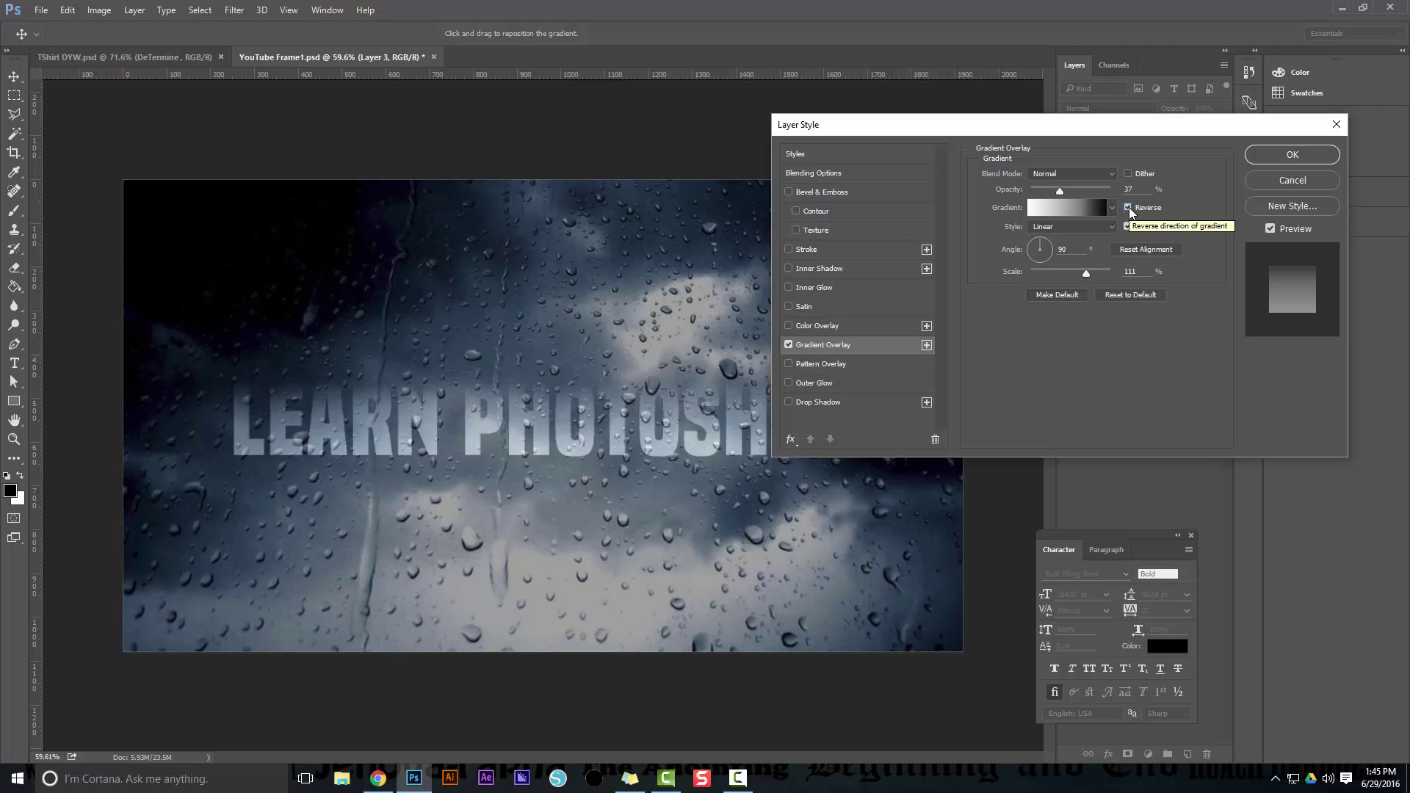
left_click(1129, 208)
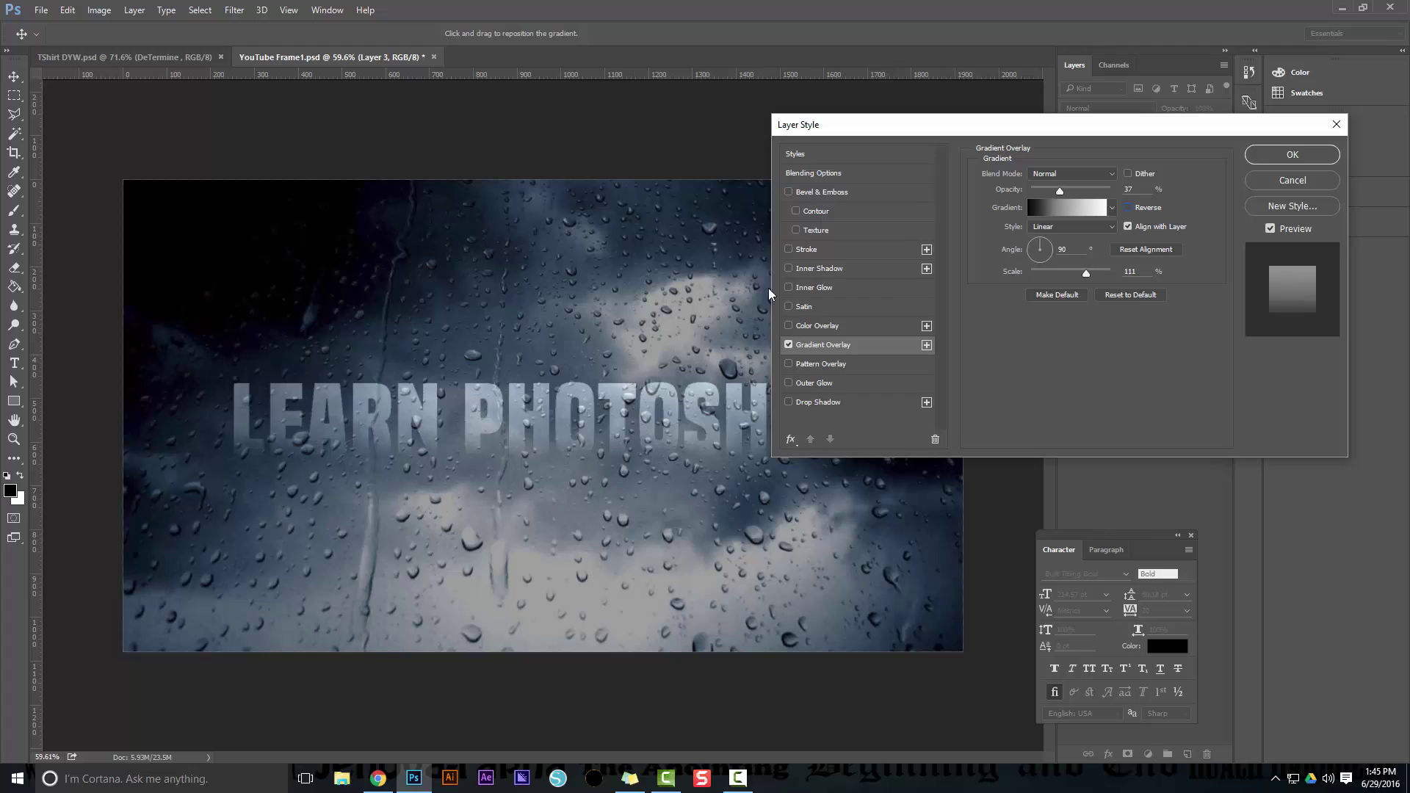
left_click(789, 383)
left_click(789, 384)
Apply the gradient overlay and size the Eraser brush to 250 px
left_click(1264, 157)
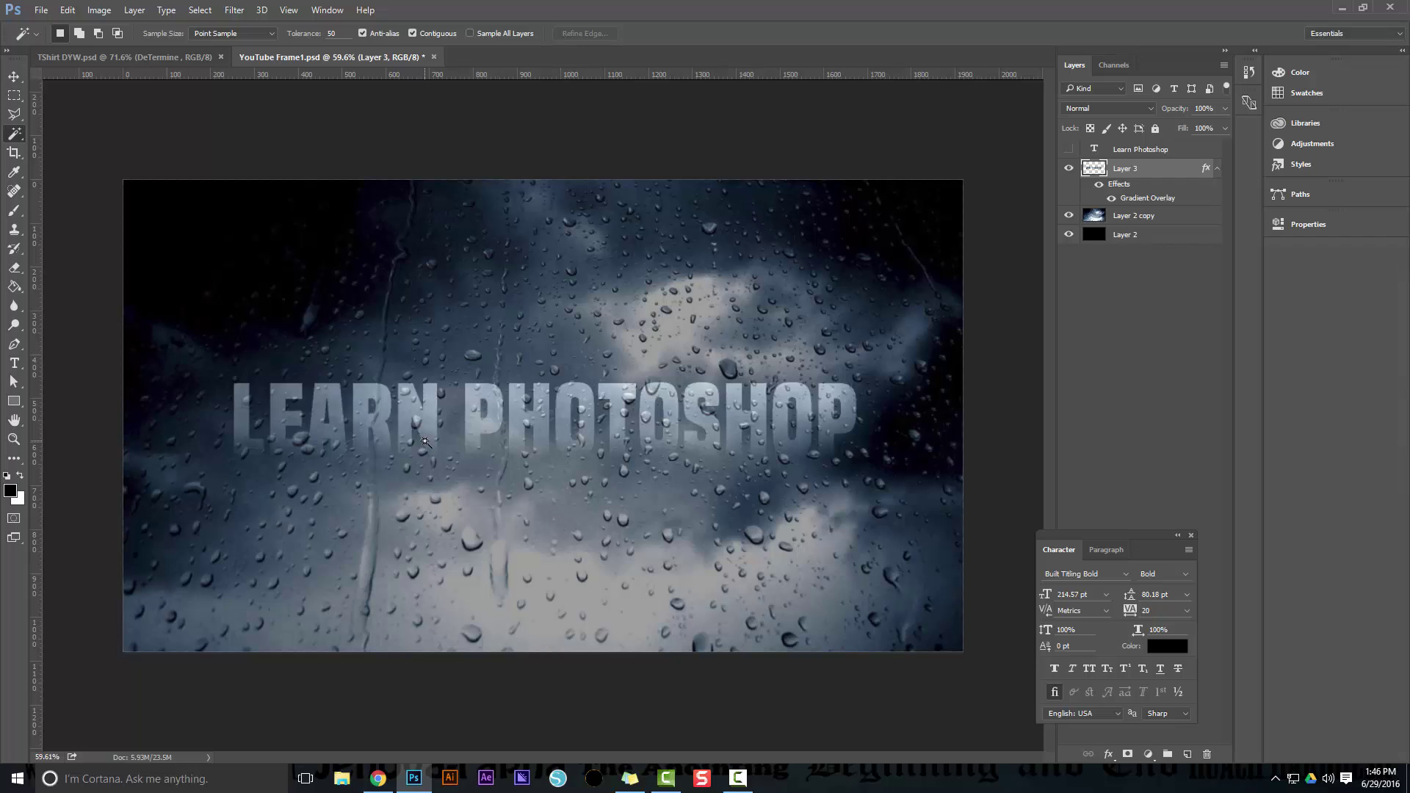
key("v")
key("e")
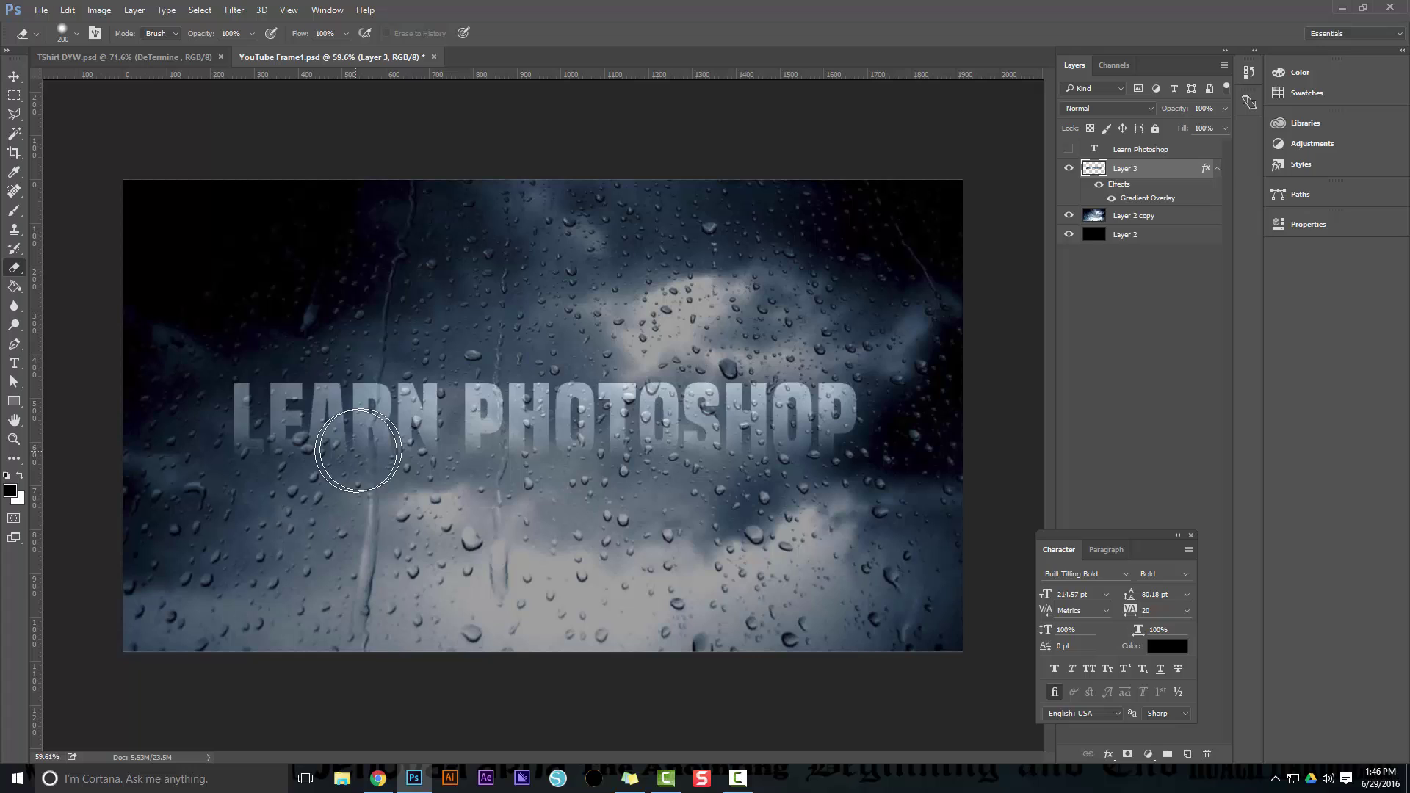
key("bracketright")
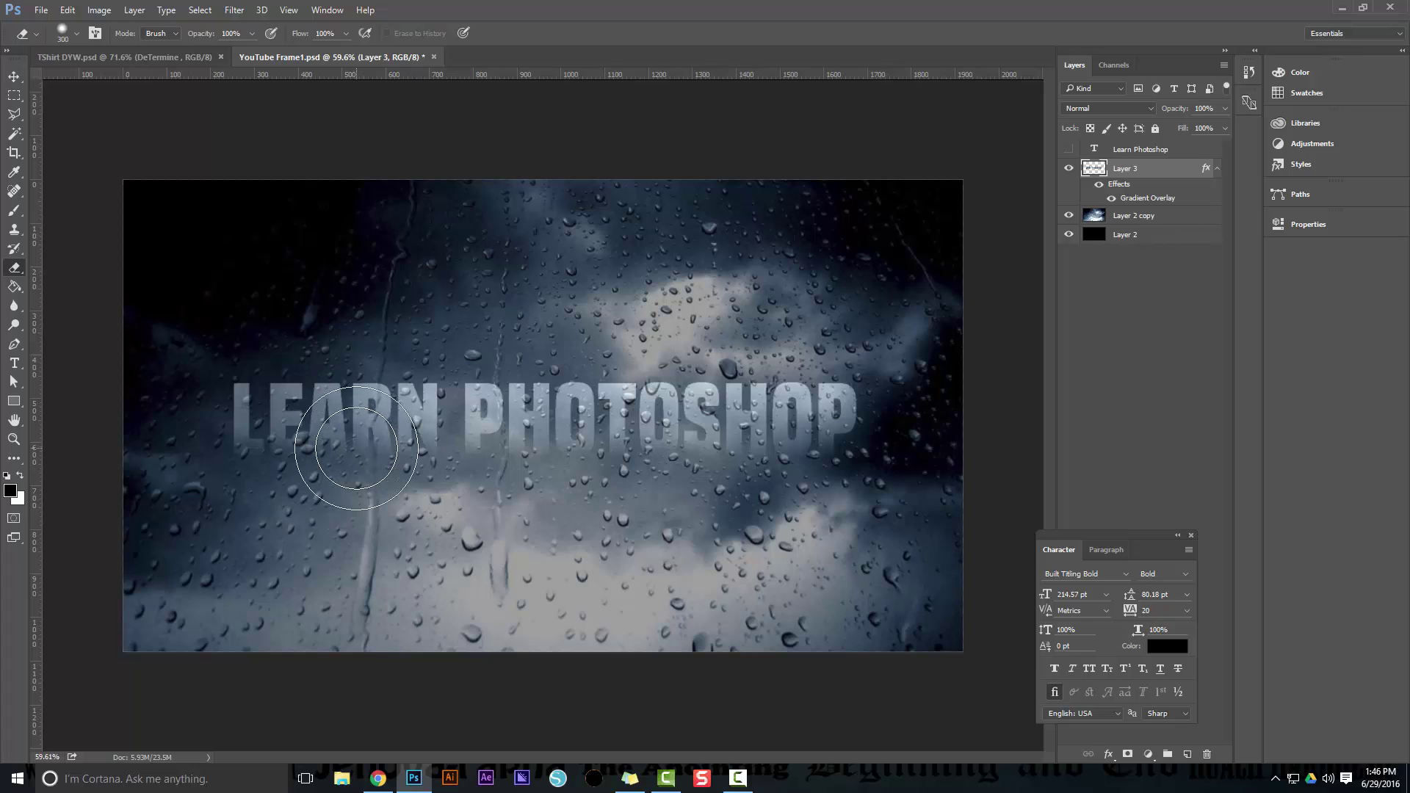
key("bracketleft")
key("bracketright")
key("bracketright")
key("bracketright")
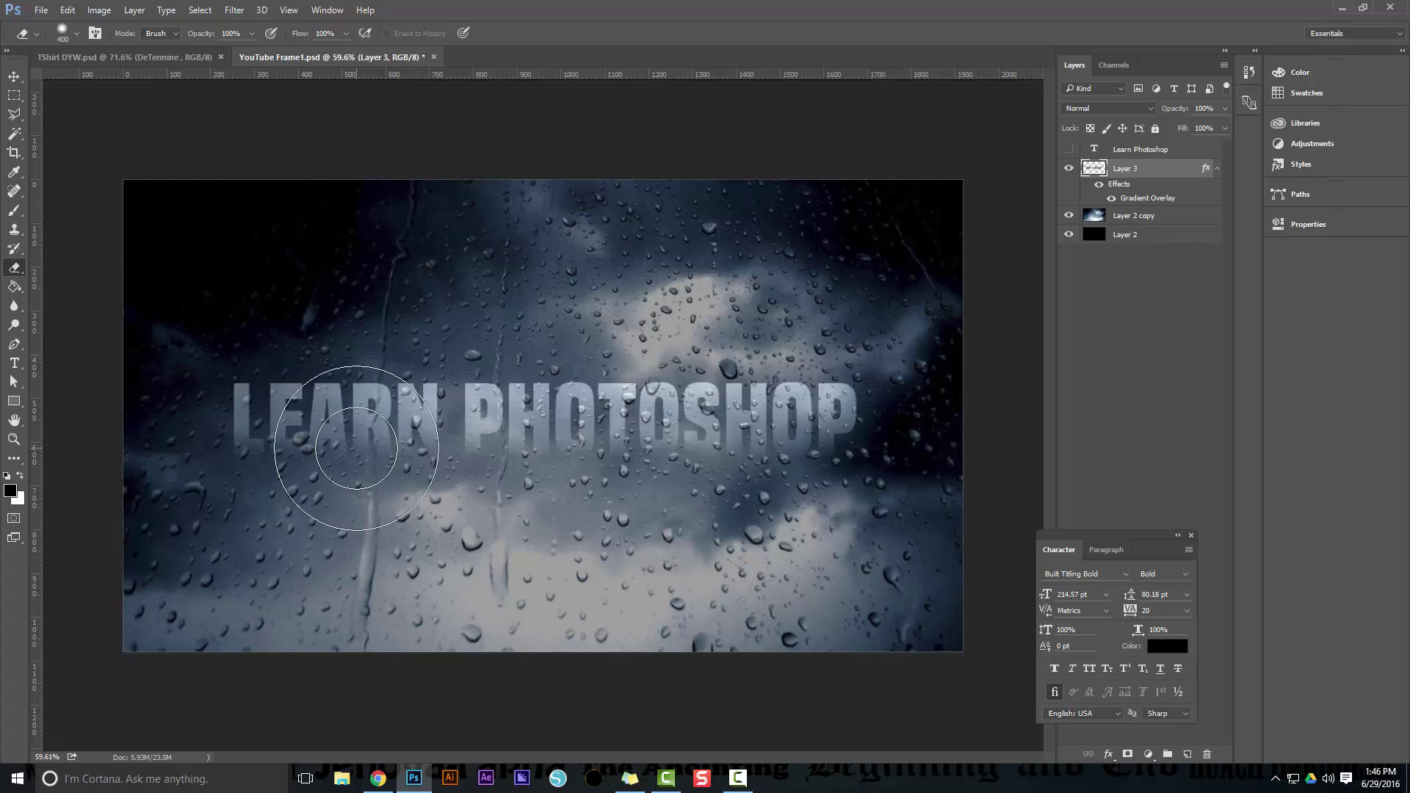
key("bracketleft")
key("bracketleft")
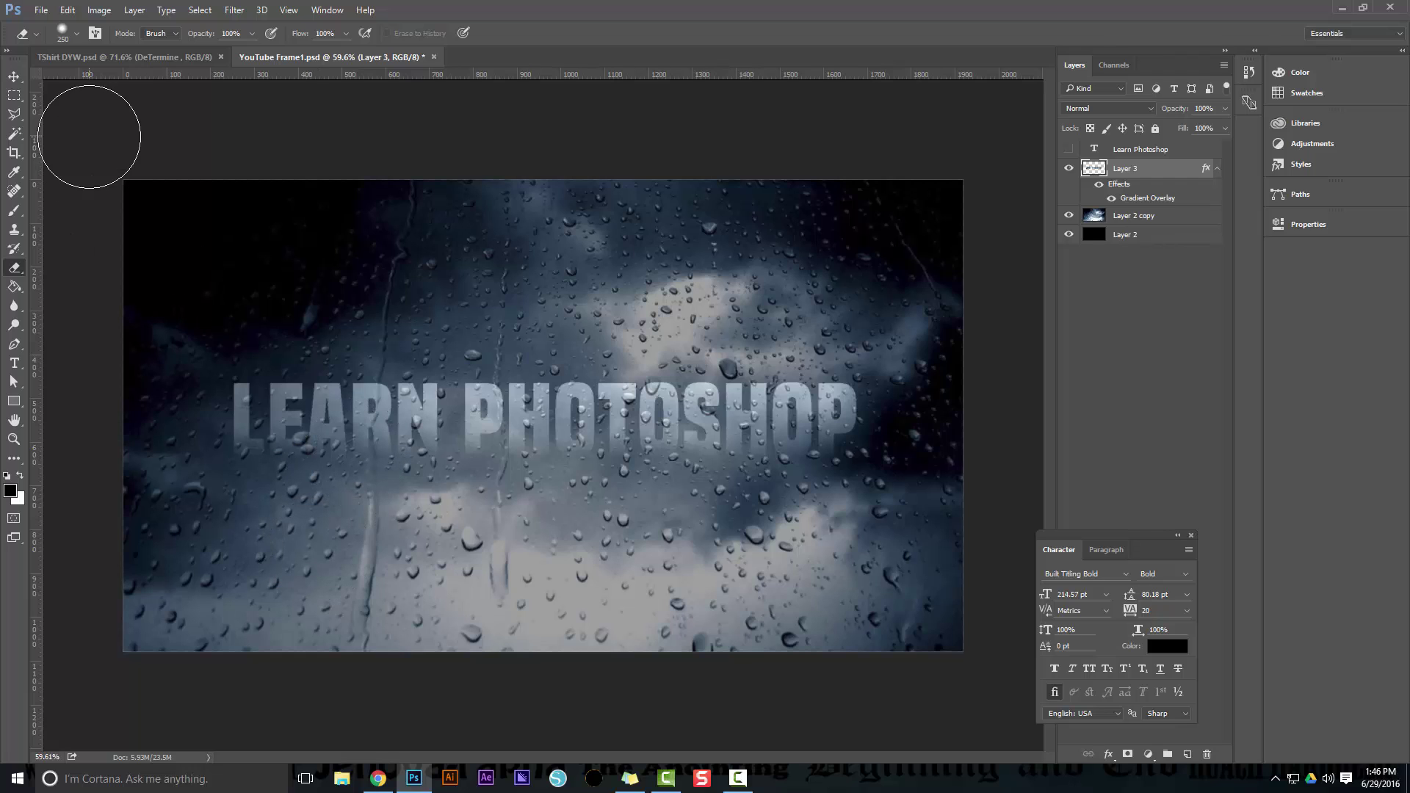
Set the eraser hardness to 28% and softly erase the bottom of the PHOTOSHOP letters
left_click(76, 33)
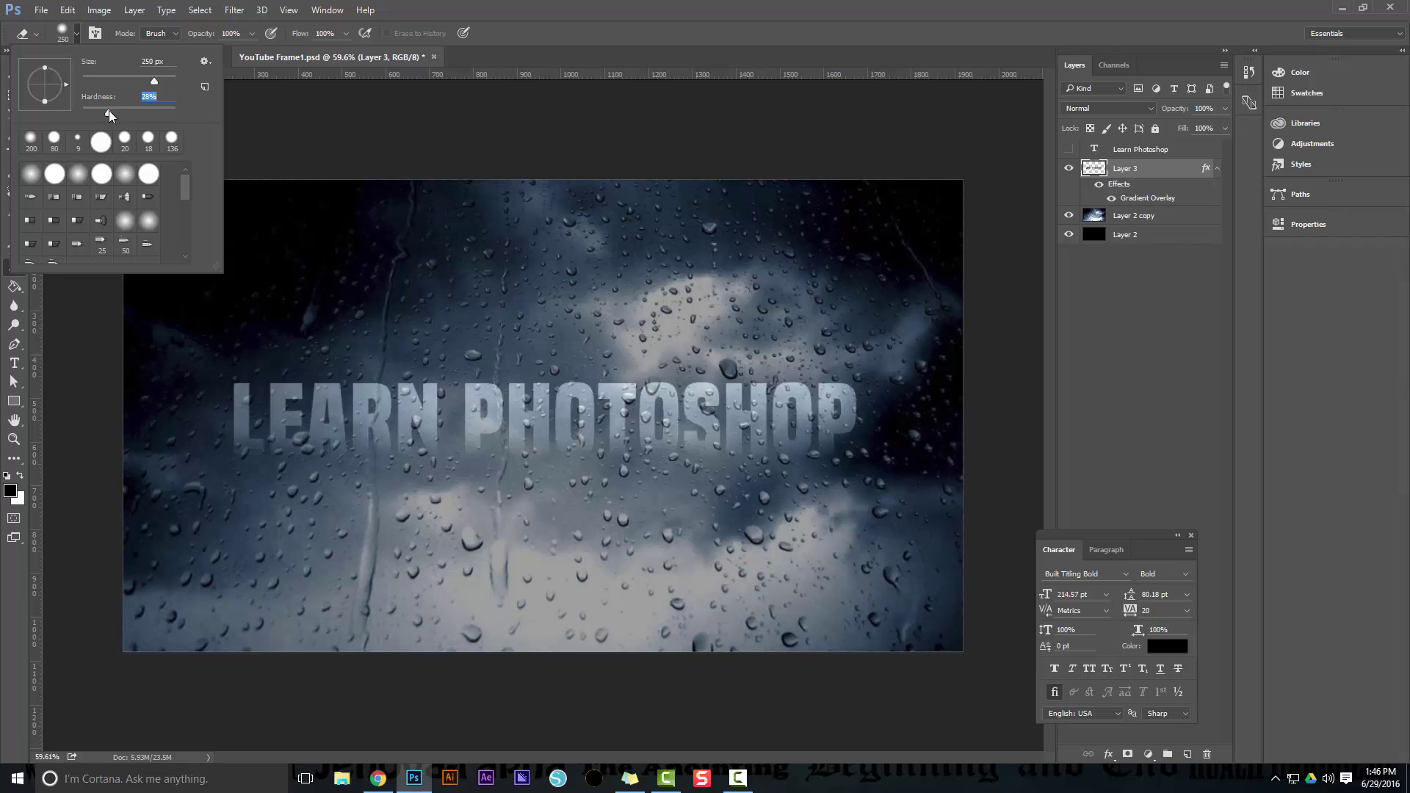
left_click(279, 558)
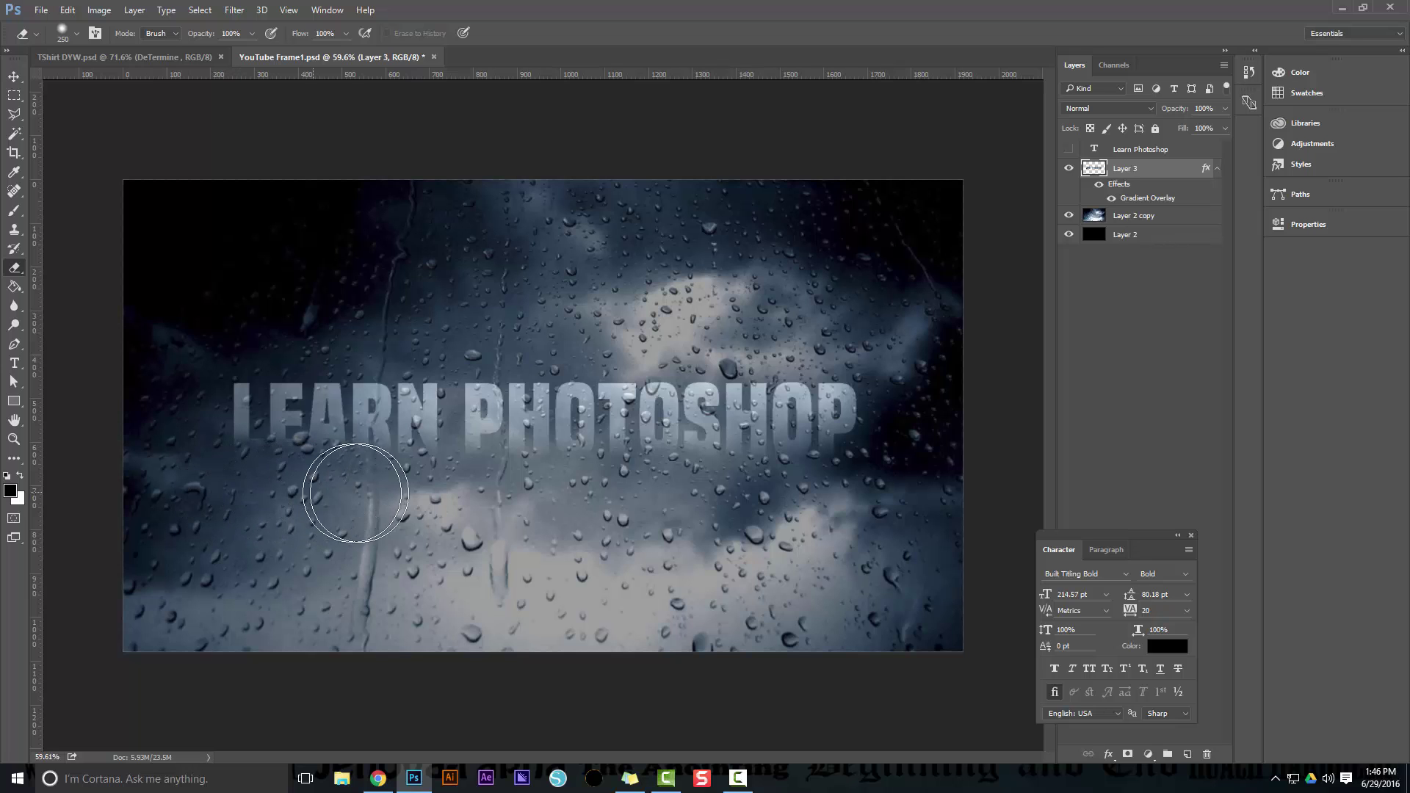
left_click_drag(356, 493, 661, 494)
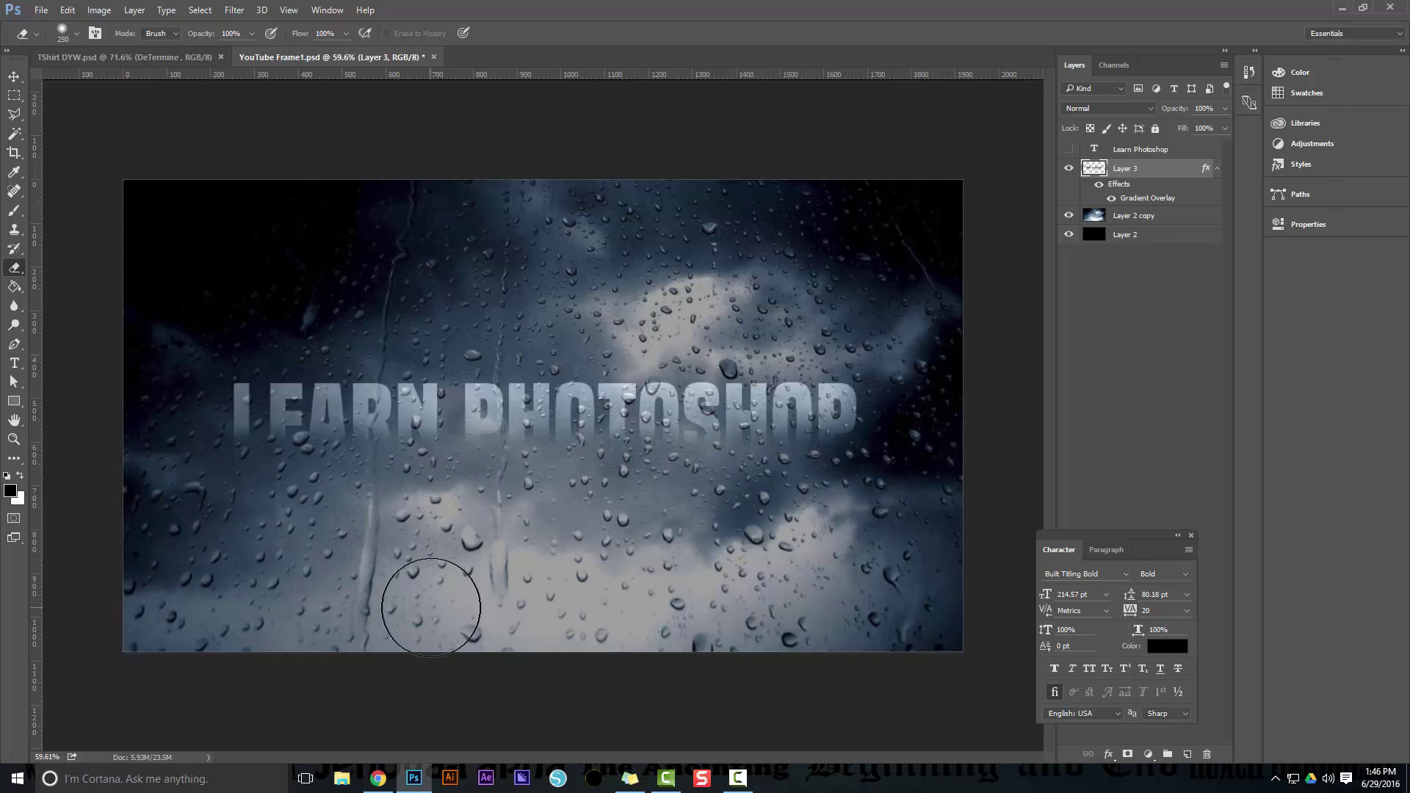
key("v")
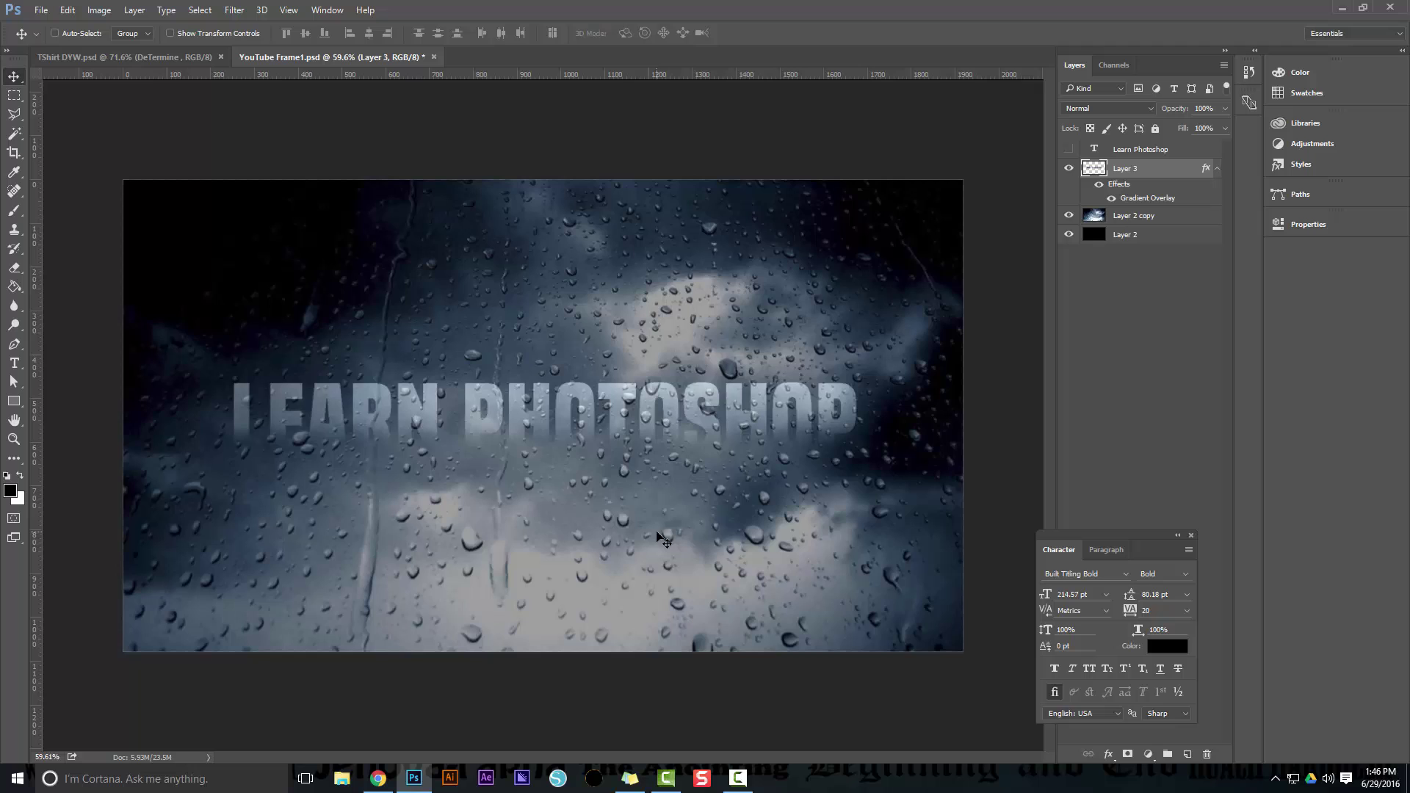
scroll(664, 539, "down", 1)
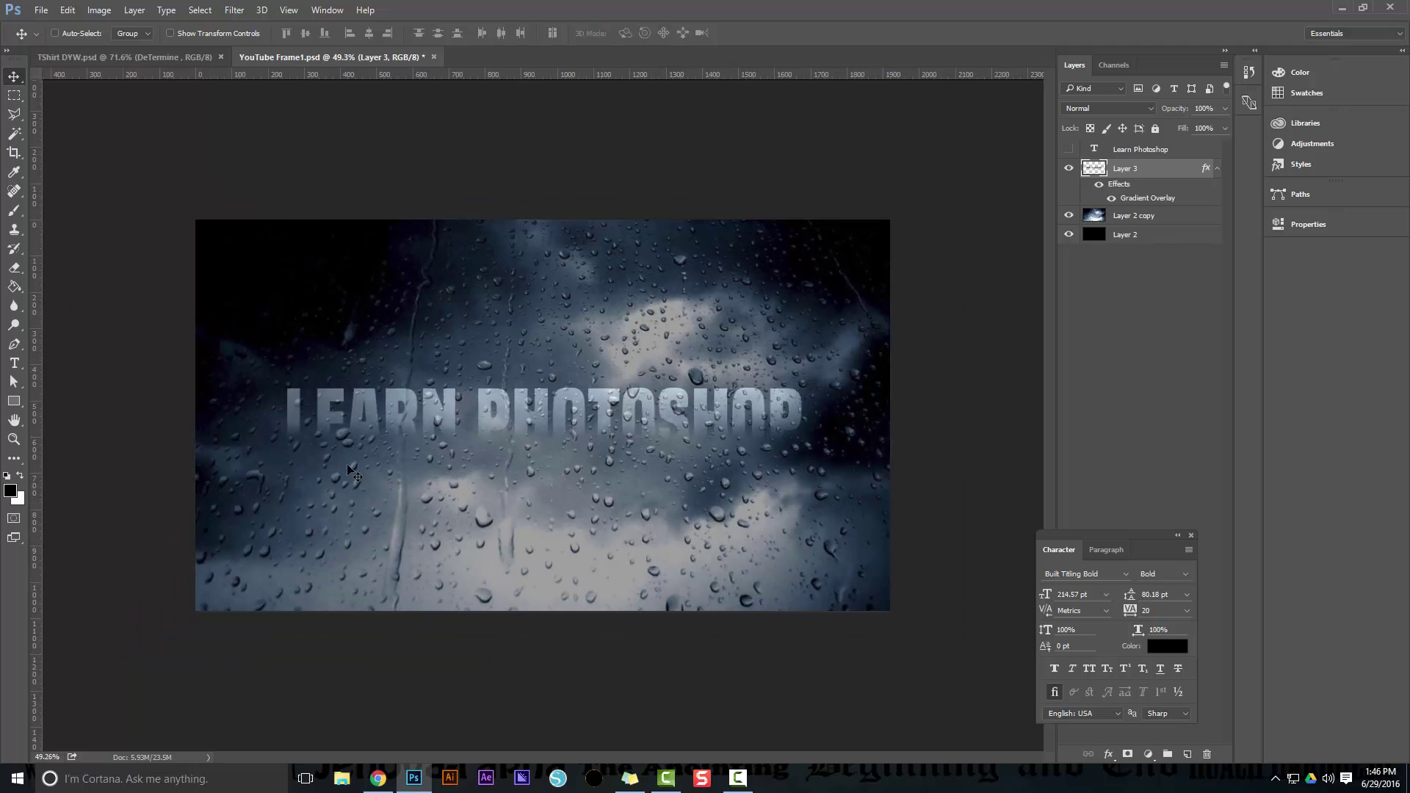
scroll(353, 470, "up", 2)
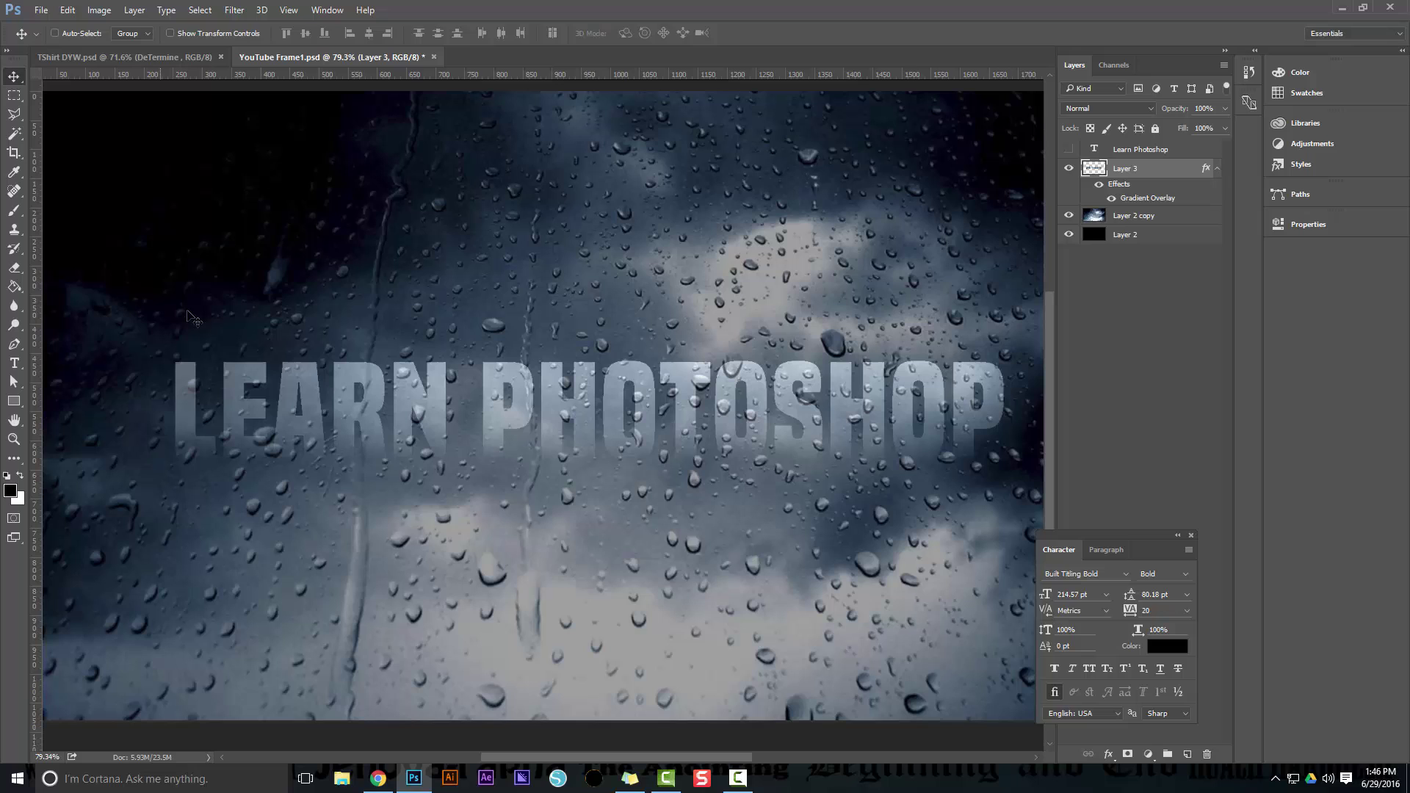
key("e")
Confirm the eraser preset is 250 px at 28% hardness, then zoom out
left_click(76, 33)
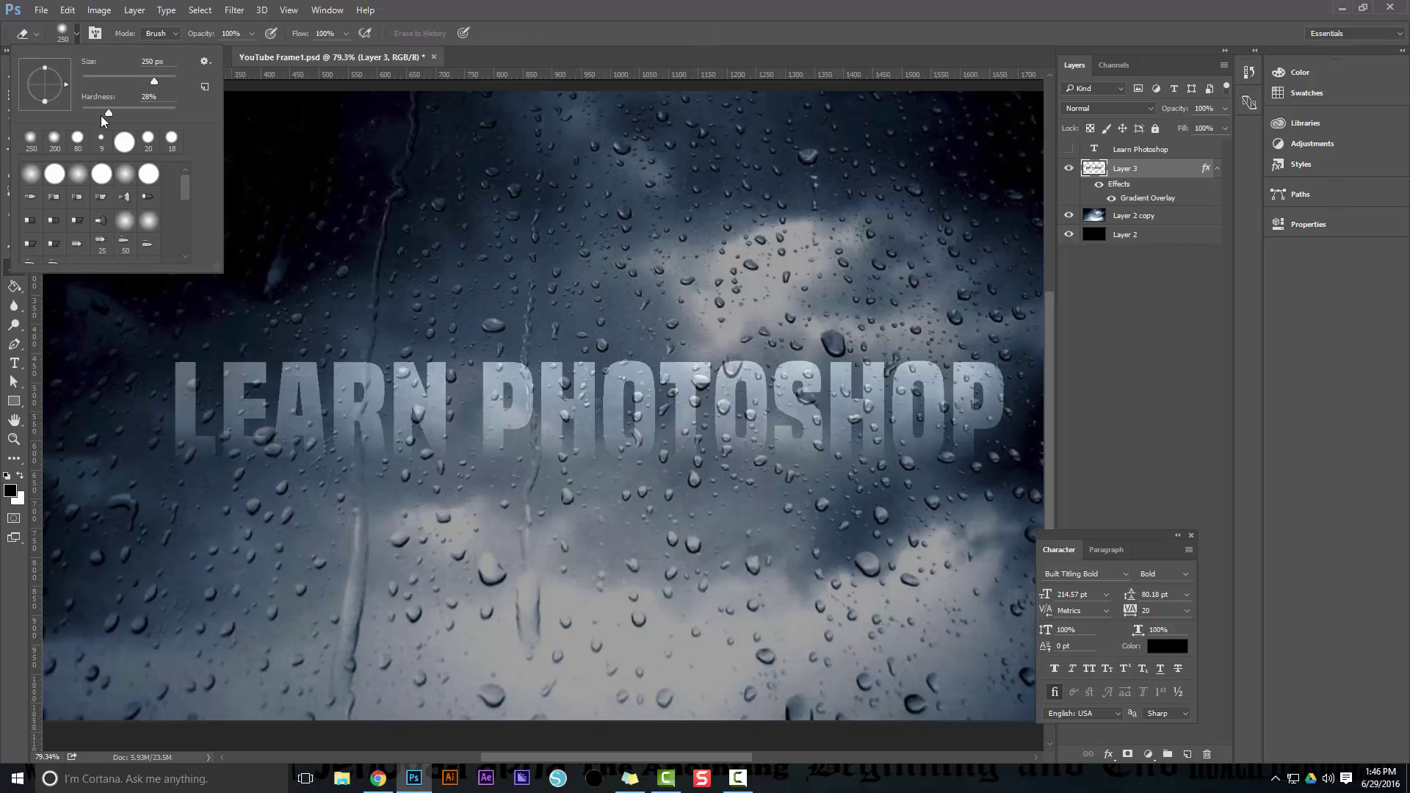
left_click(192, 546)
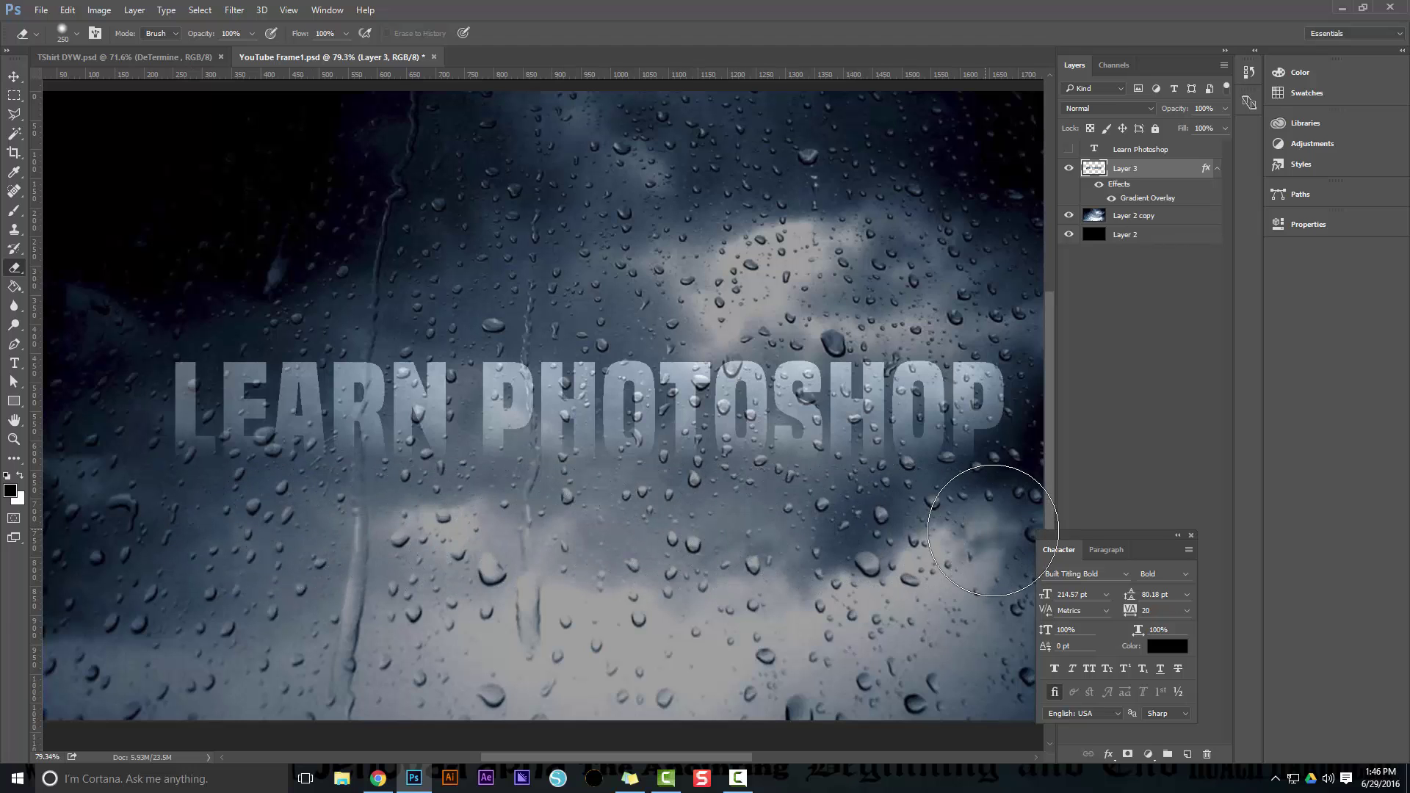
scroll(261, 566, "down", 3)
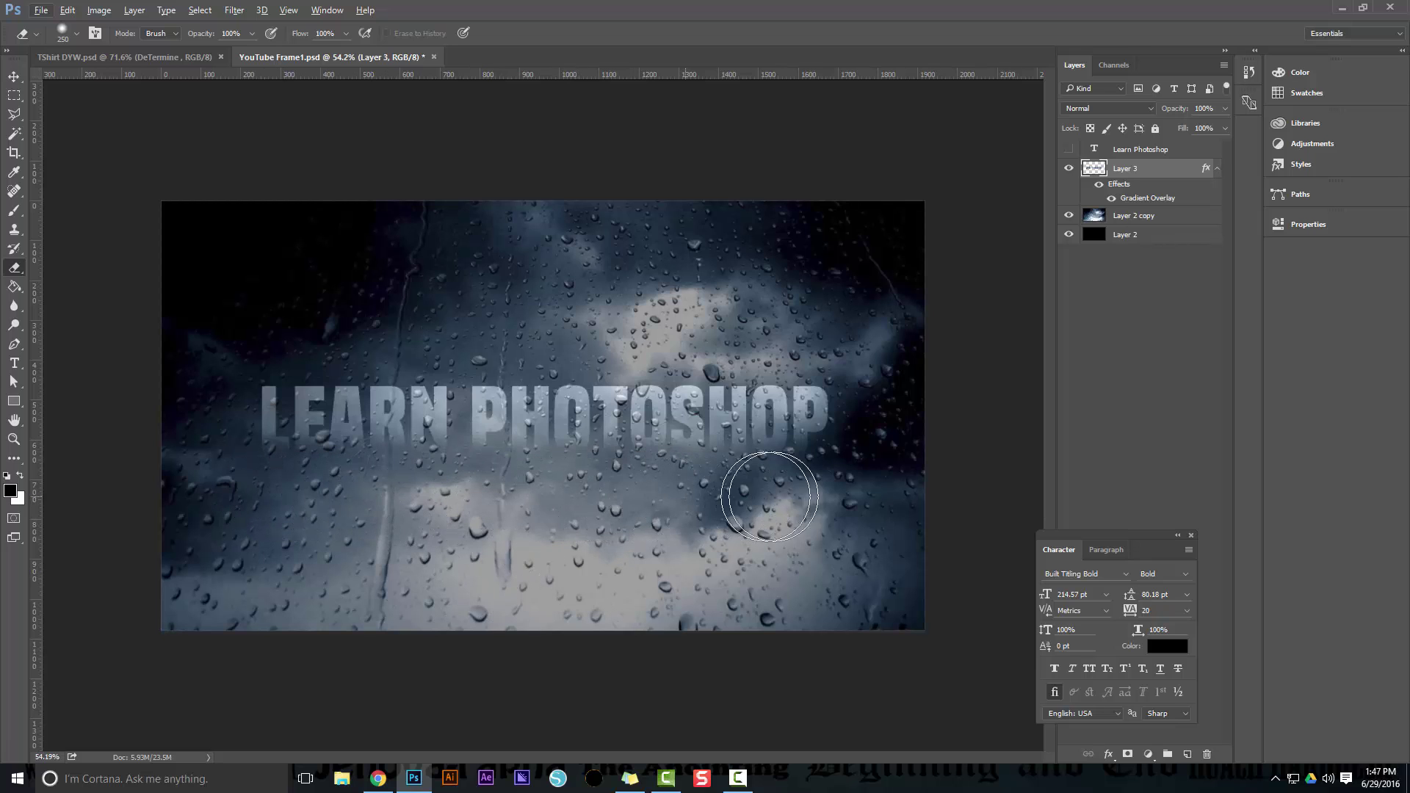
key("v")
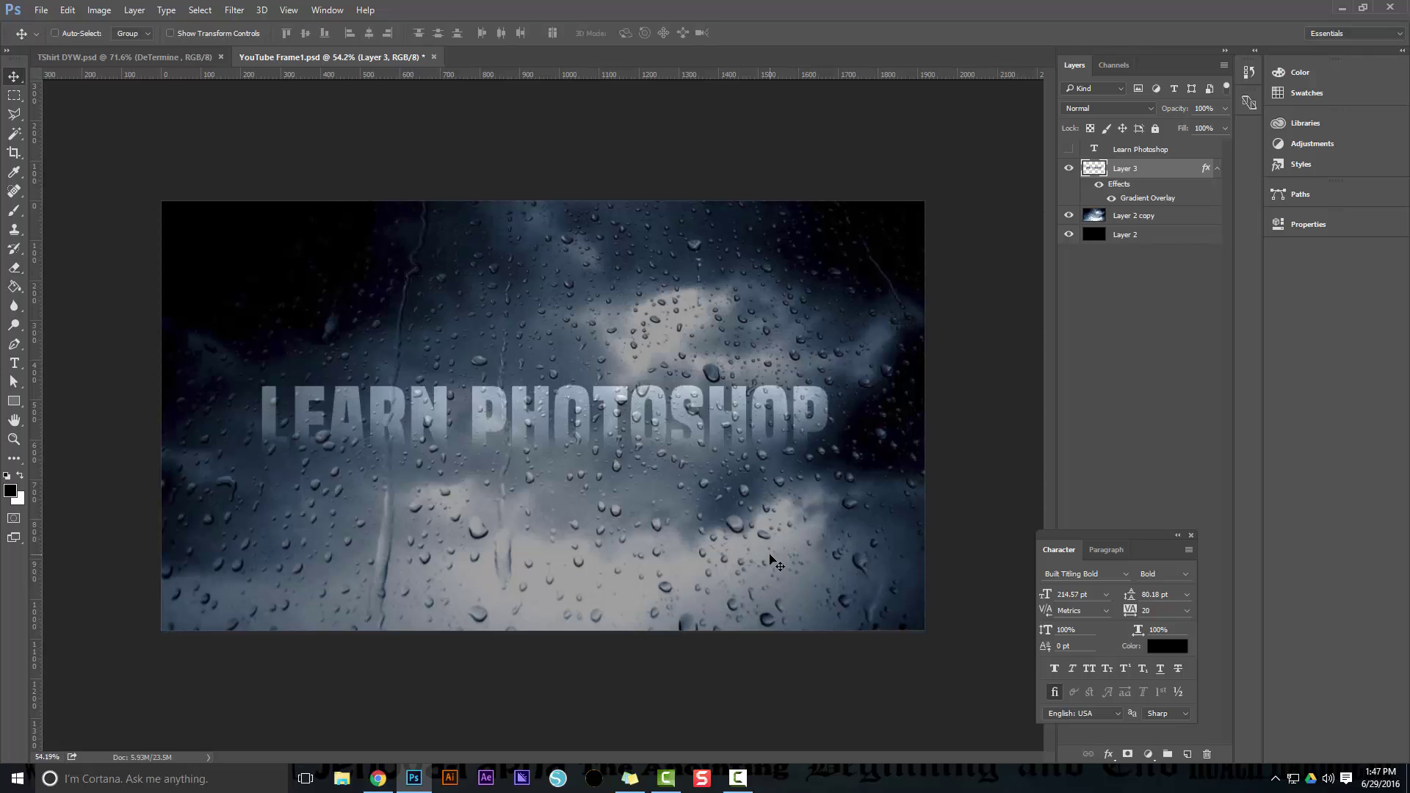
scroll(775, 562, "down", 1)
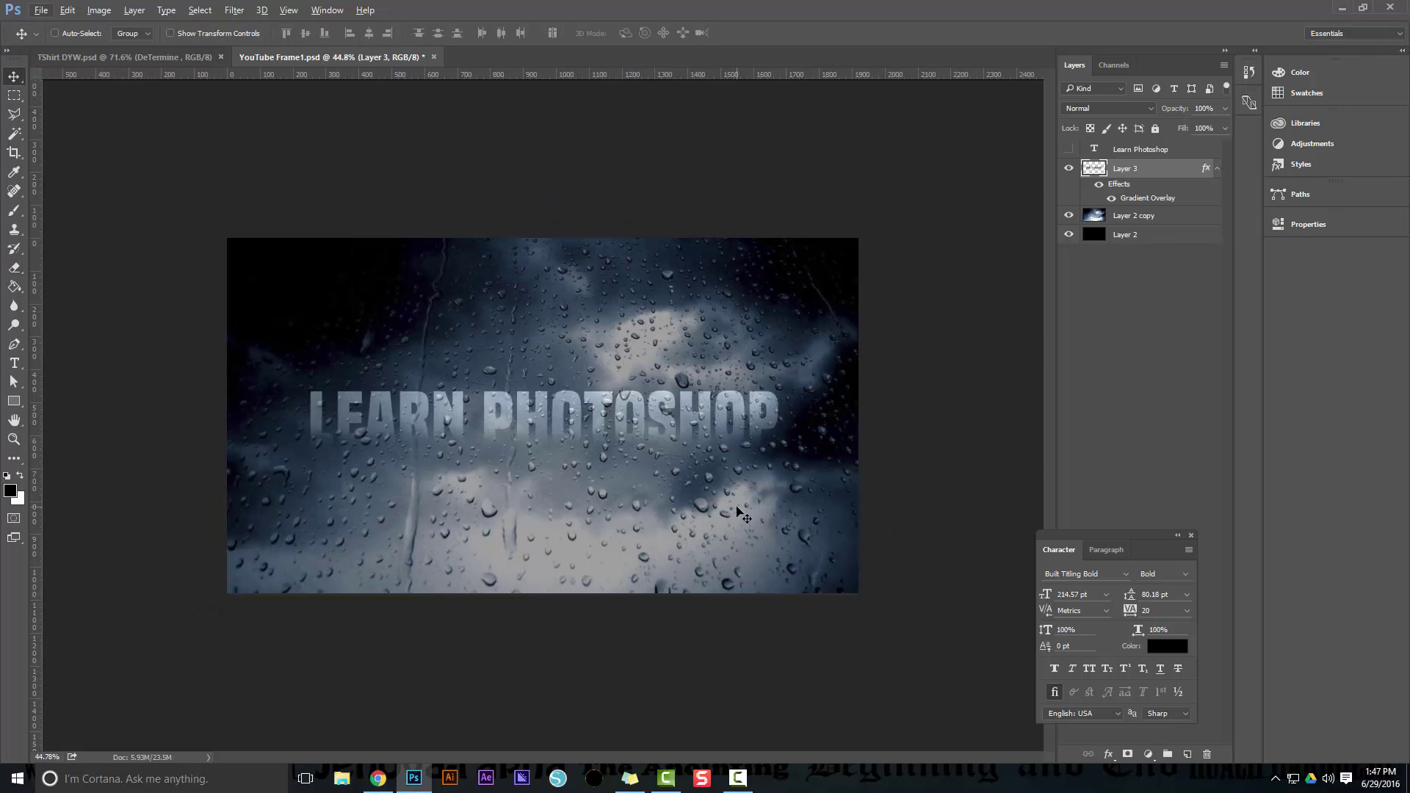